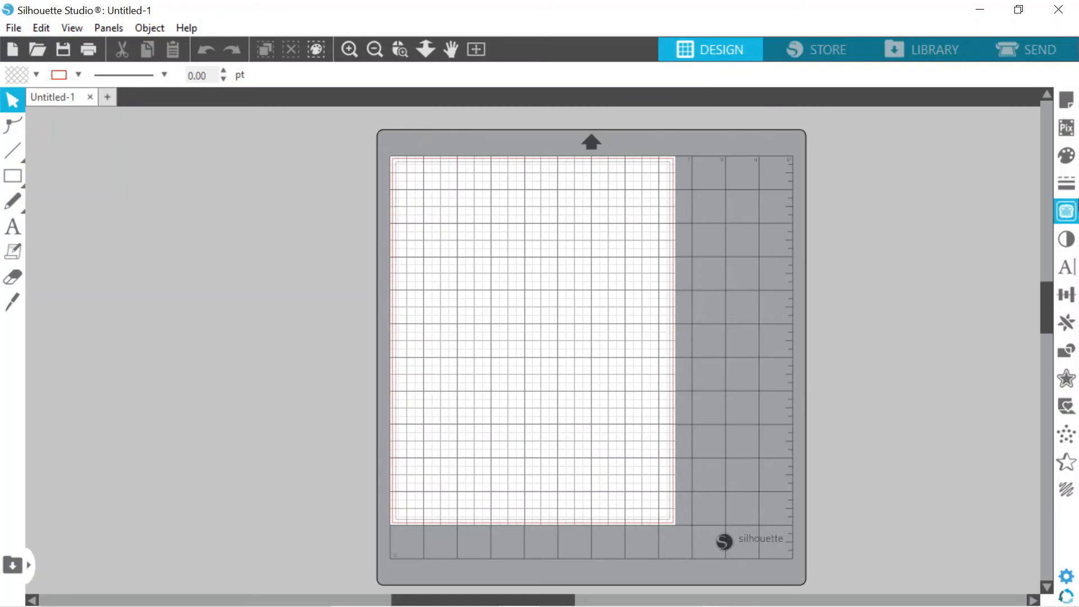
Step: Turn on the page's registration marks for print and cut
left_click(1068, 102)
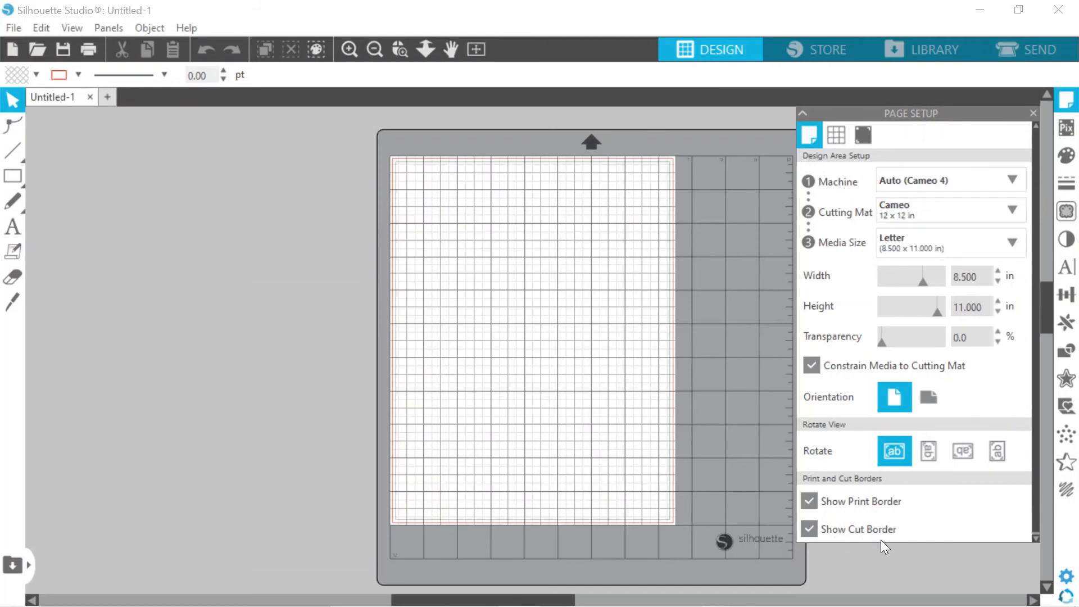
left_click(868, 135)
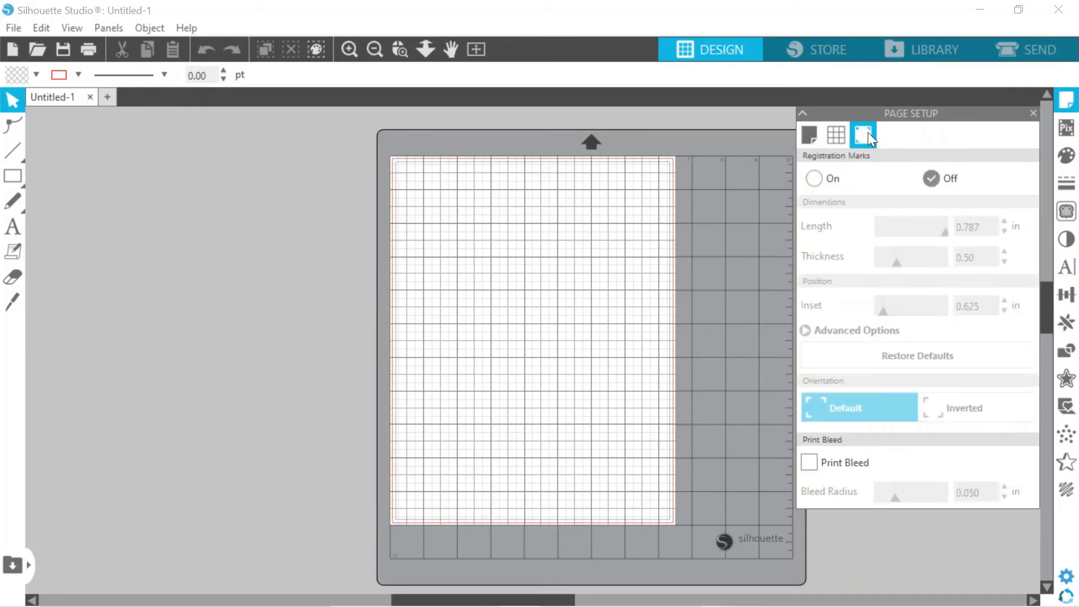
left_click(819, 177)
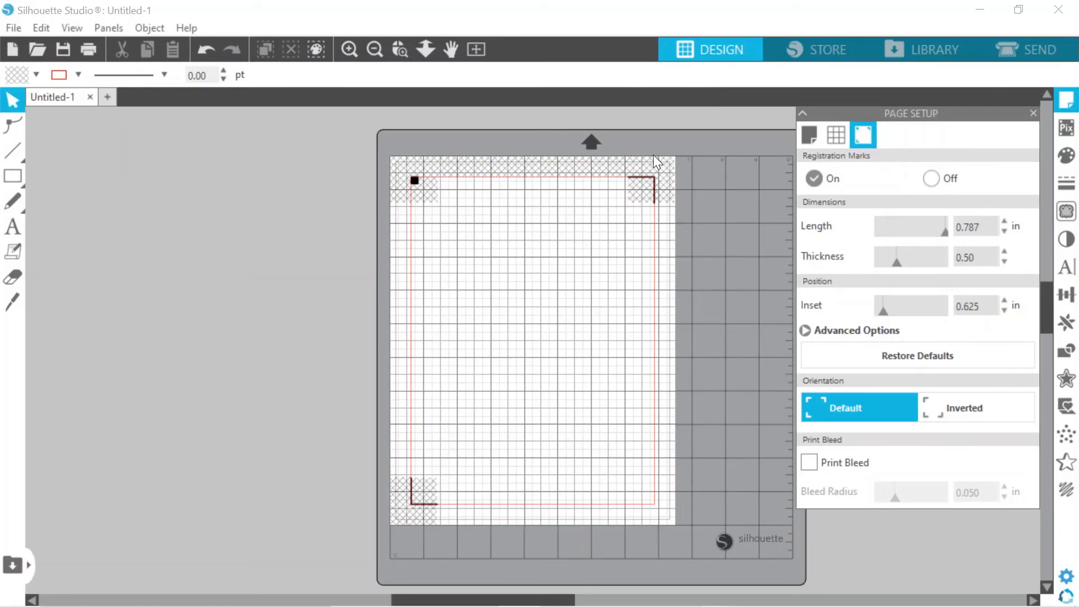
Step: Merge the "Aquarius Girl 10x" image from the Aquarius Girl folder into the current design
left_click(8, 26)
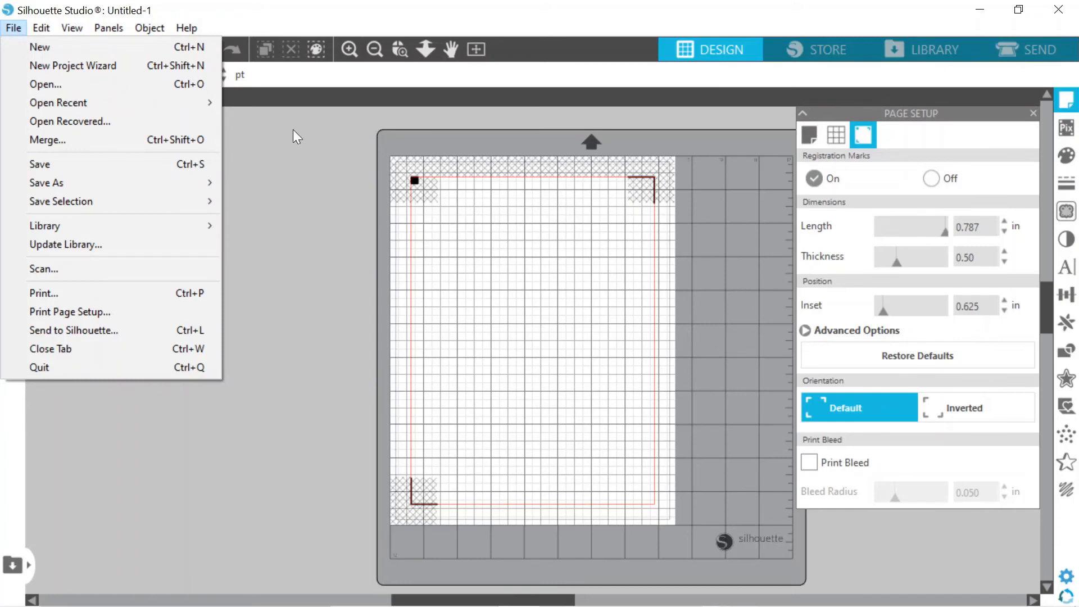
left_click(230, 131)
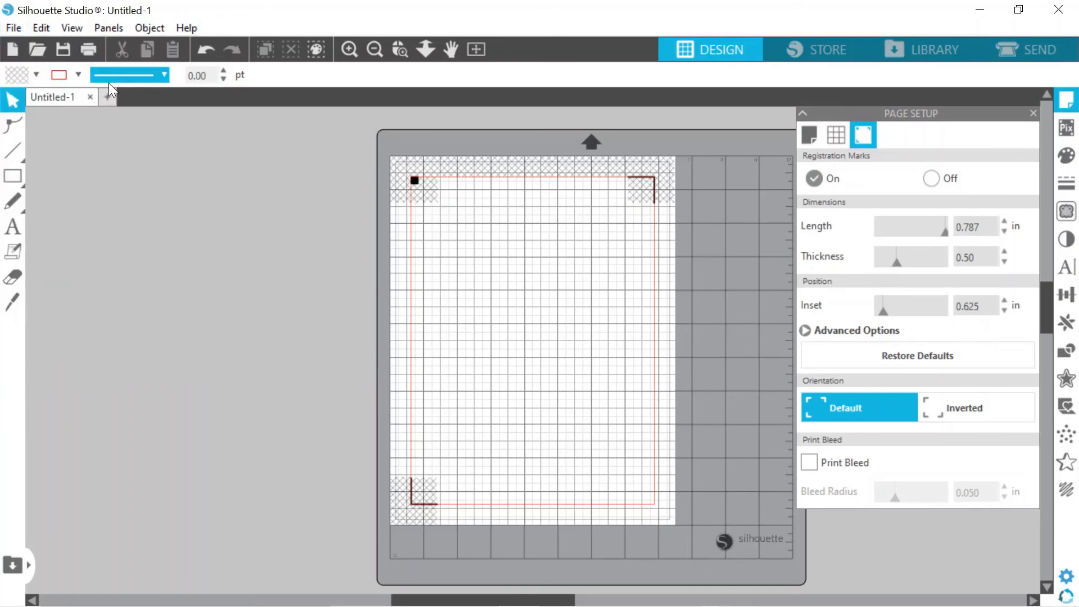
left_click(21, 24)
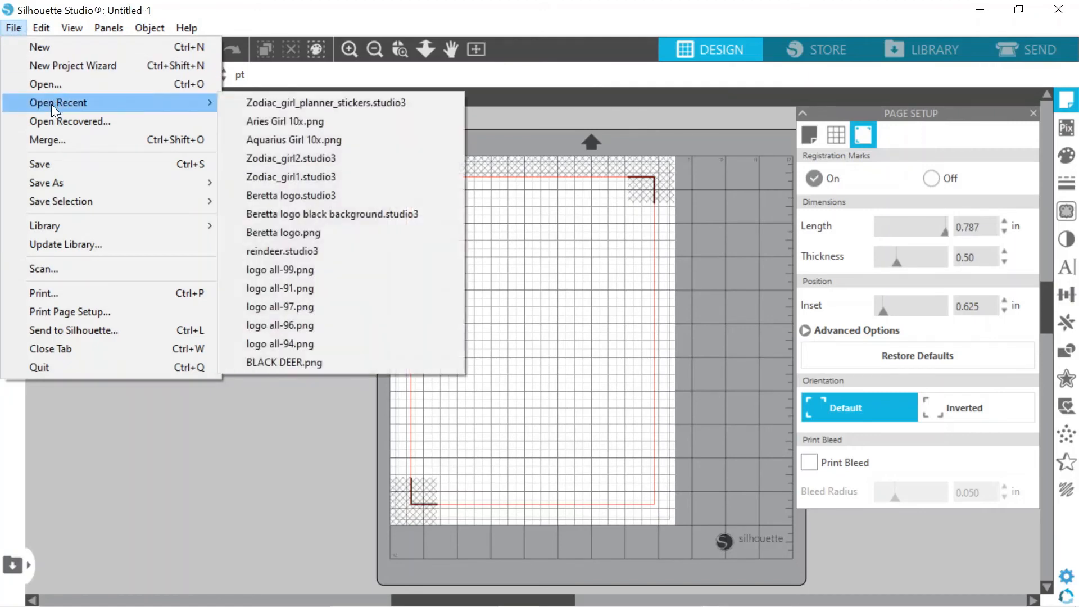
left_click(57, 138)
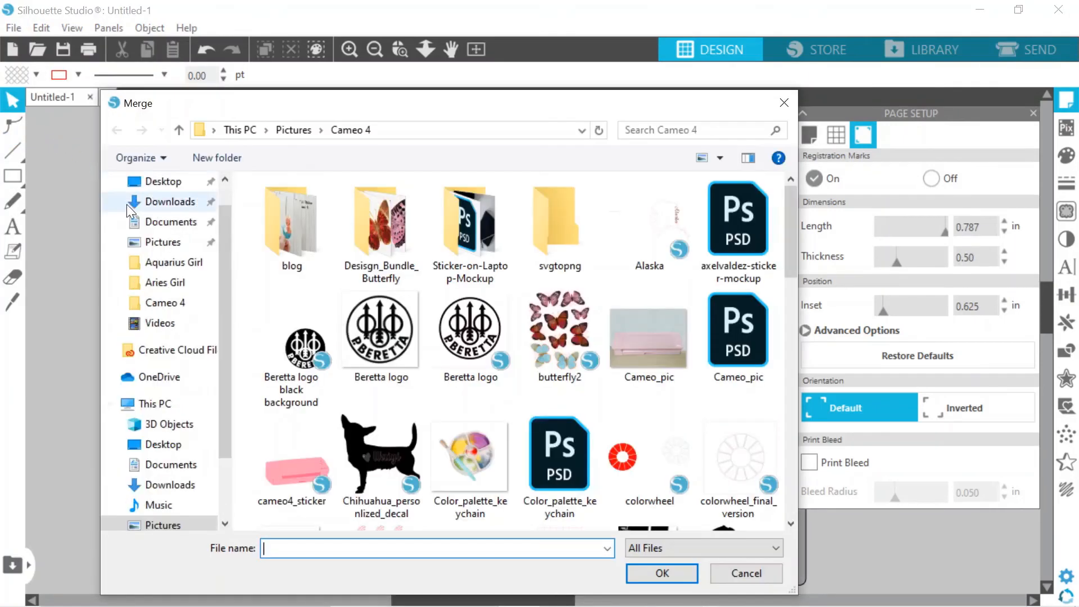
left_click(177, 264)
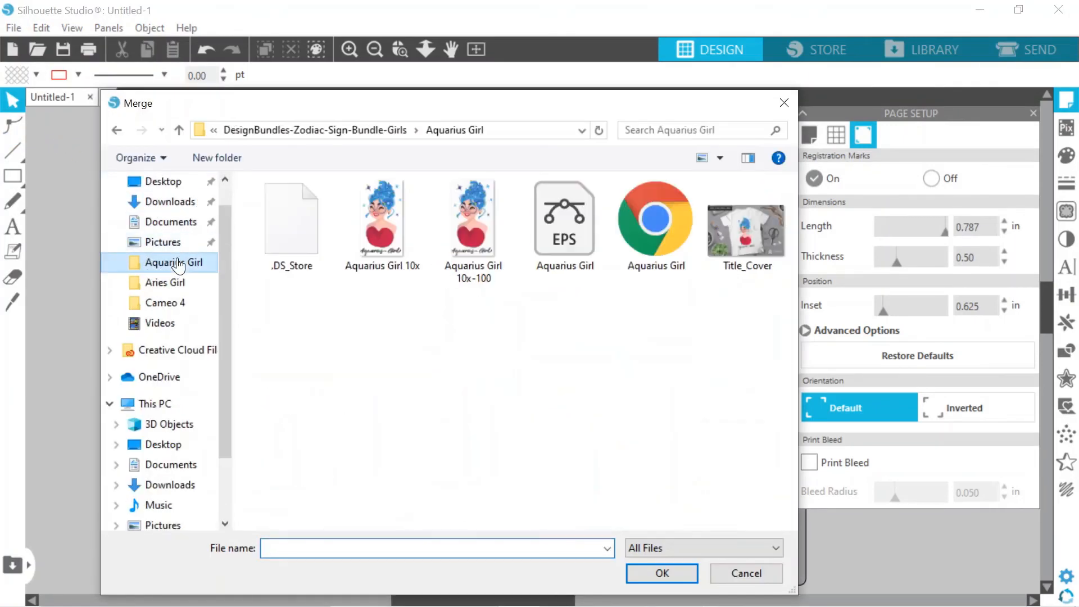
double_click(379, 254)
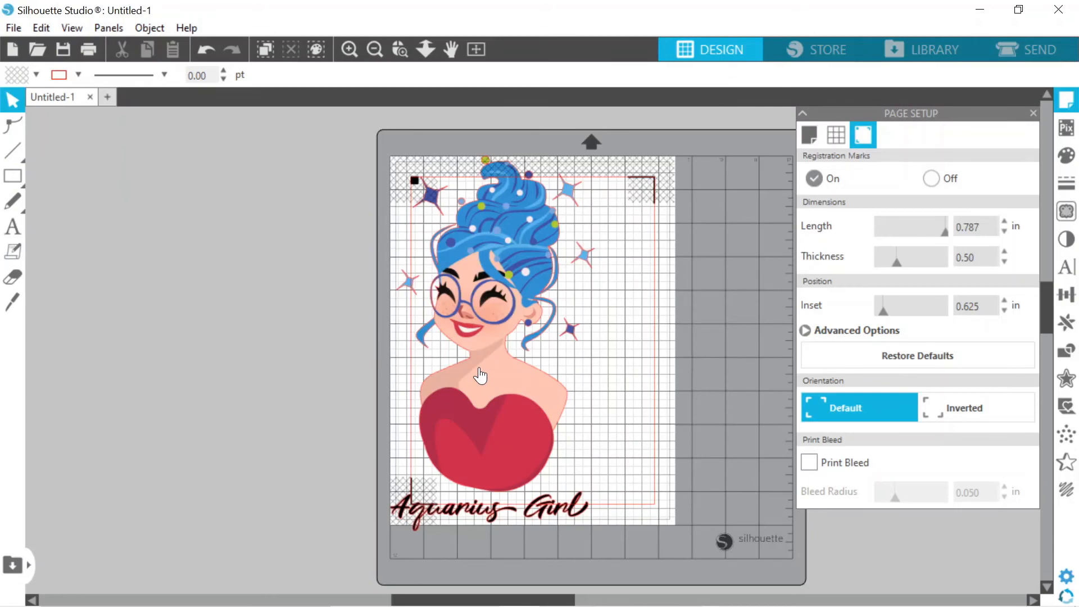
Step: Resize the Aquarius Girl image to 2.25 in high with locked proportions and move it near the page's upper-left registration mark
left_click(488, 313)
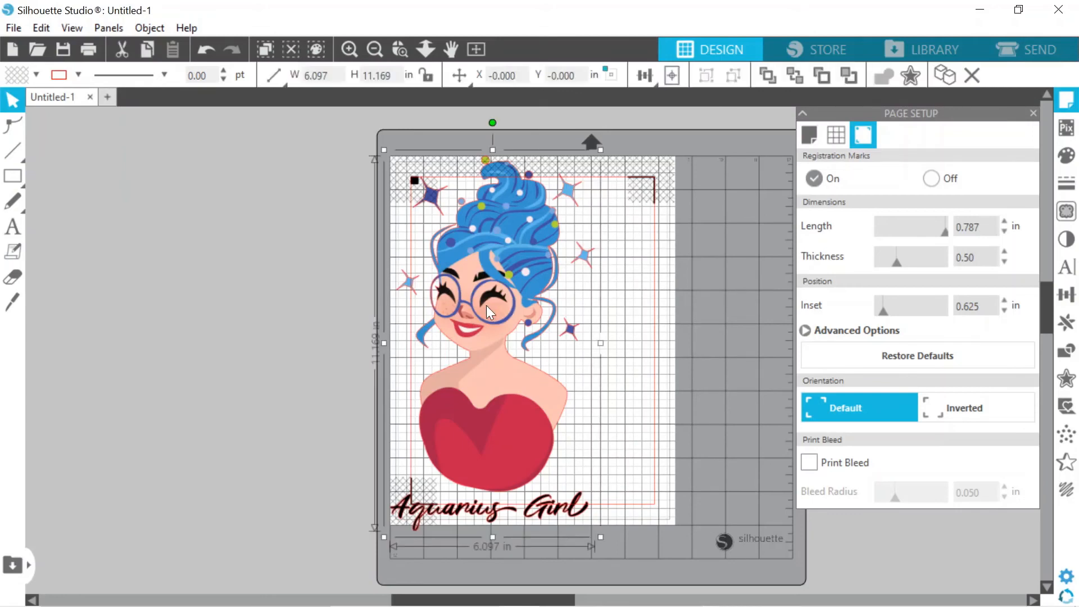
left_click(1066, 300)
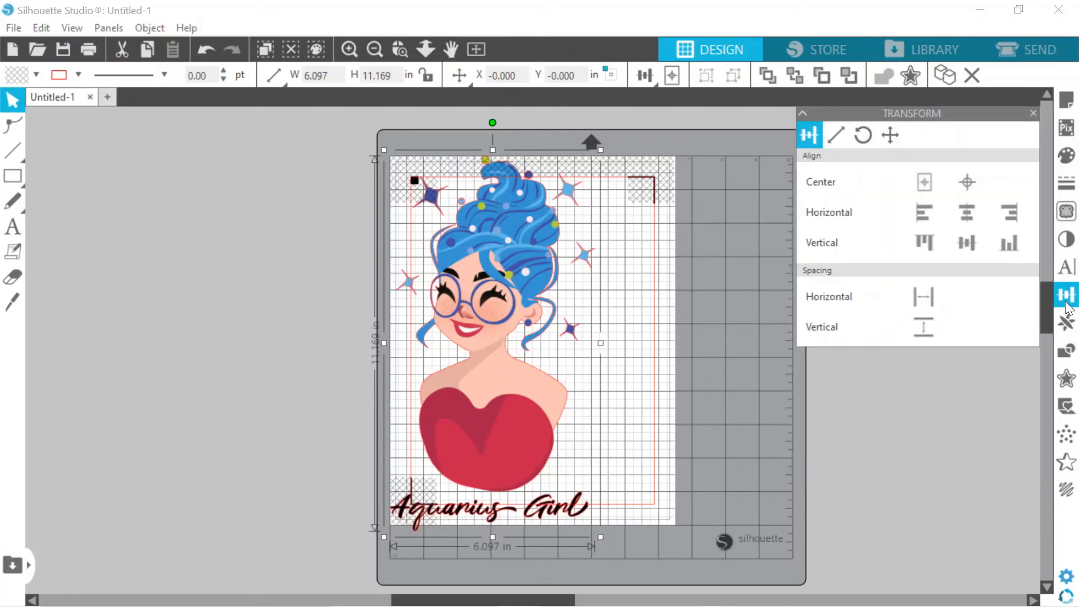
left_click(846, 130)
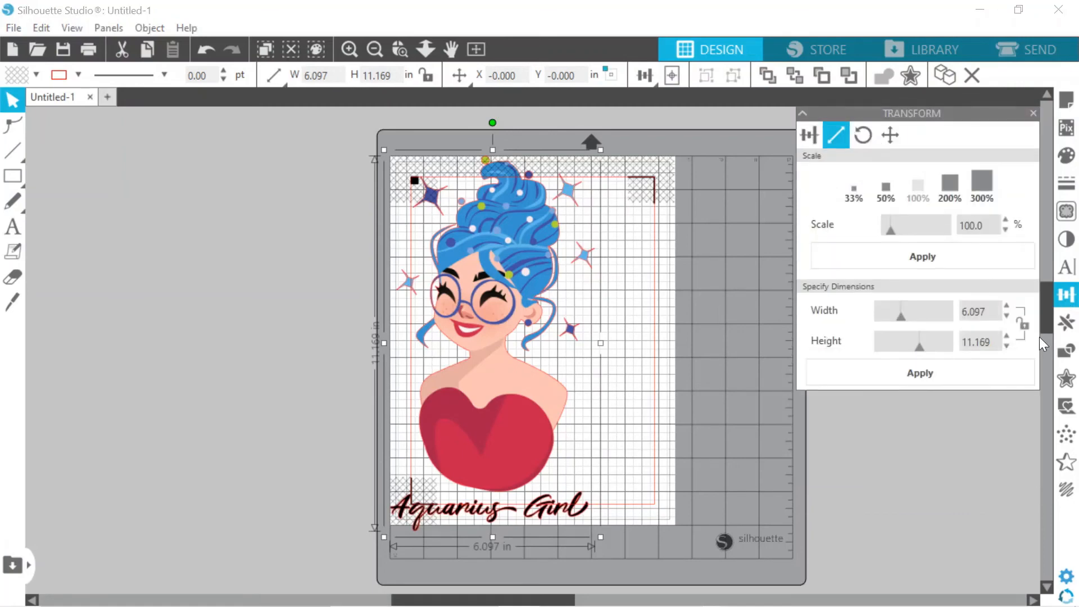
left_click(1023, 325)
left_click(978, 341)
type("2")
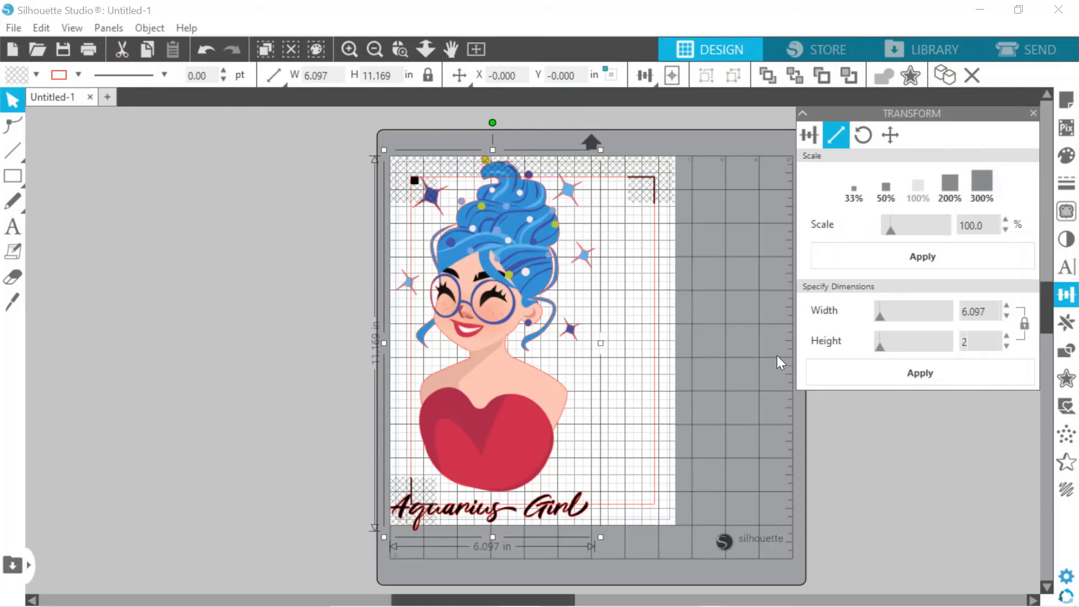
type(".25")
left_click(887, 362)
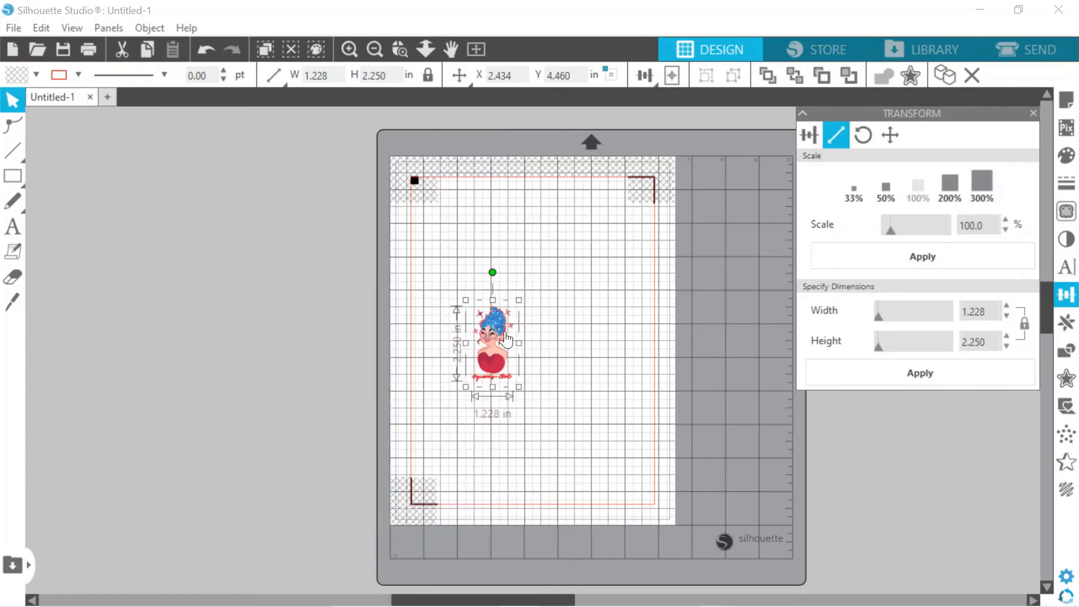
left_click_drag(501, 286, 486, 231)
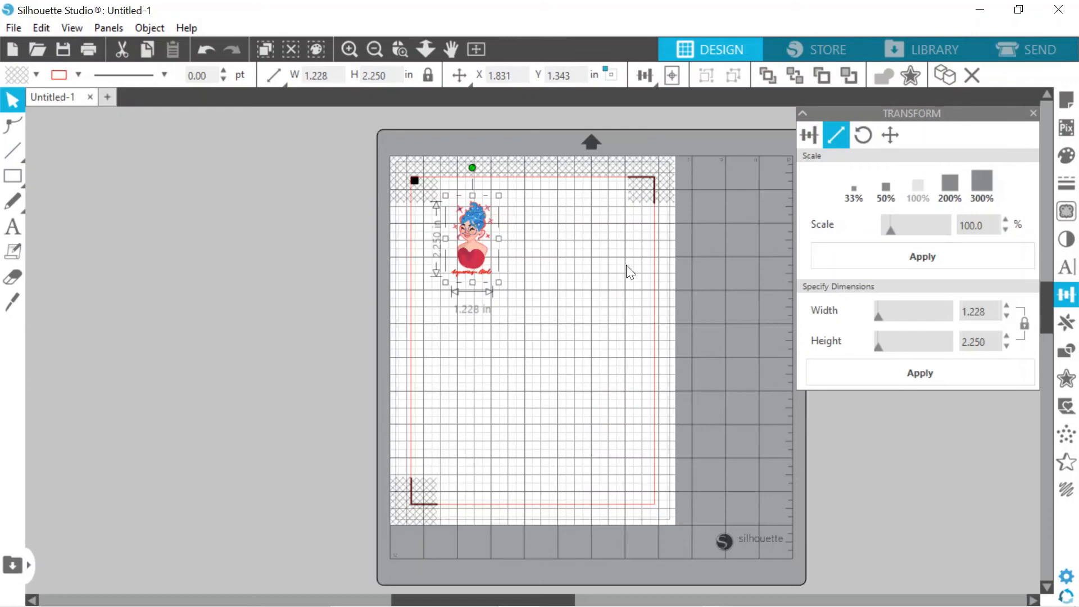
Step: Preview the image's cut lines in the send view, return to the design view and deselect the image
left_click(1040, 51)
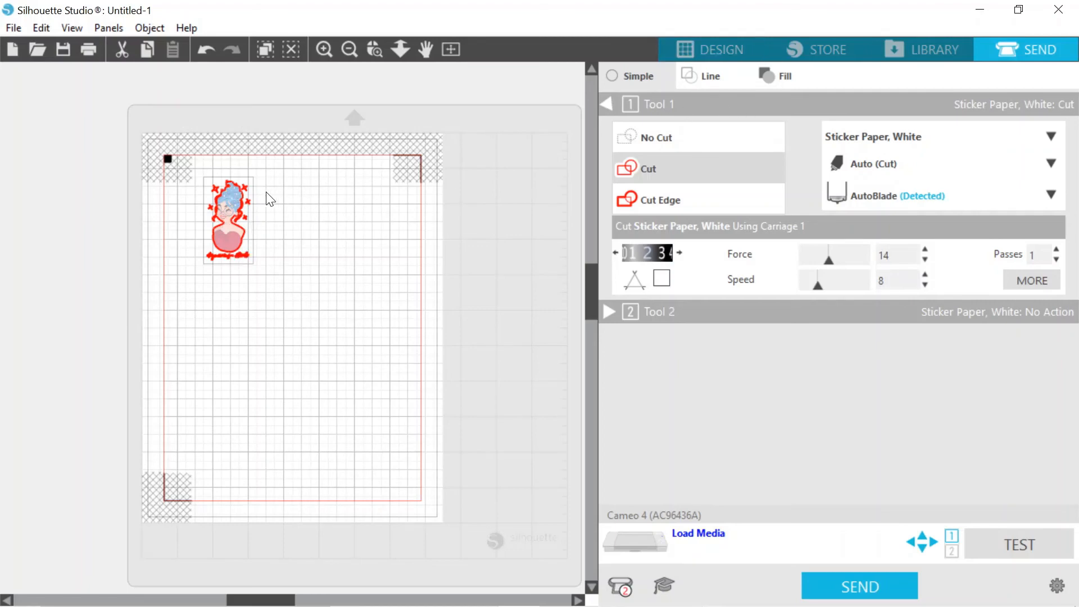
left_click(696, 45)
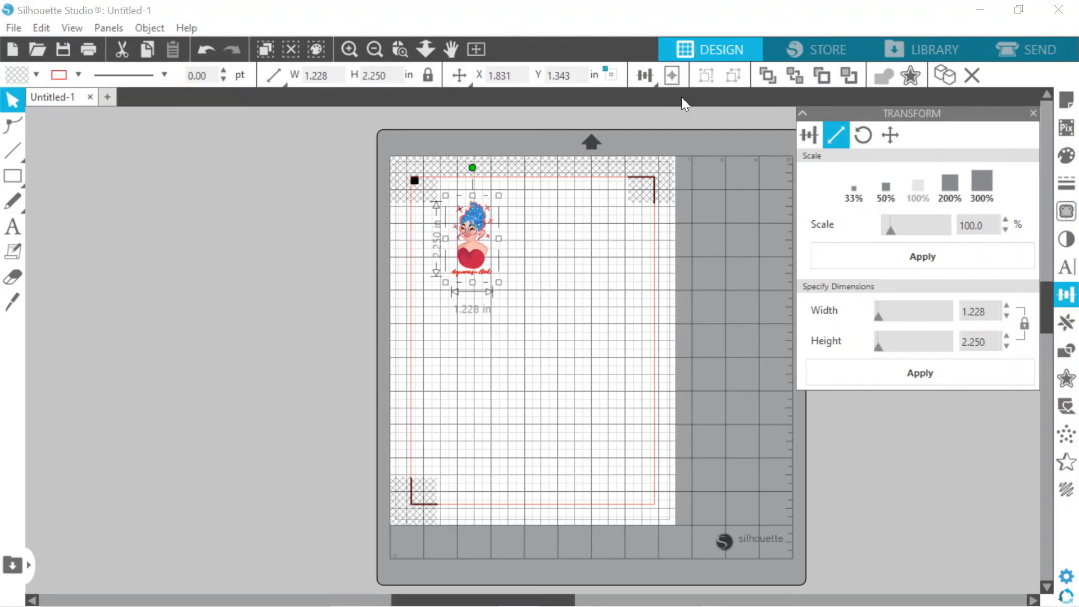
left_click(549, 302)
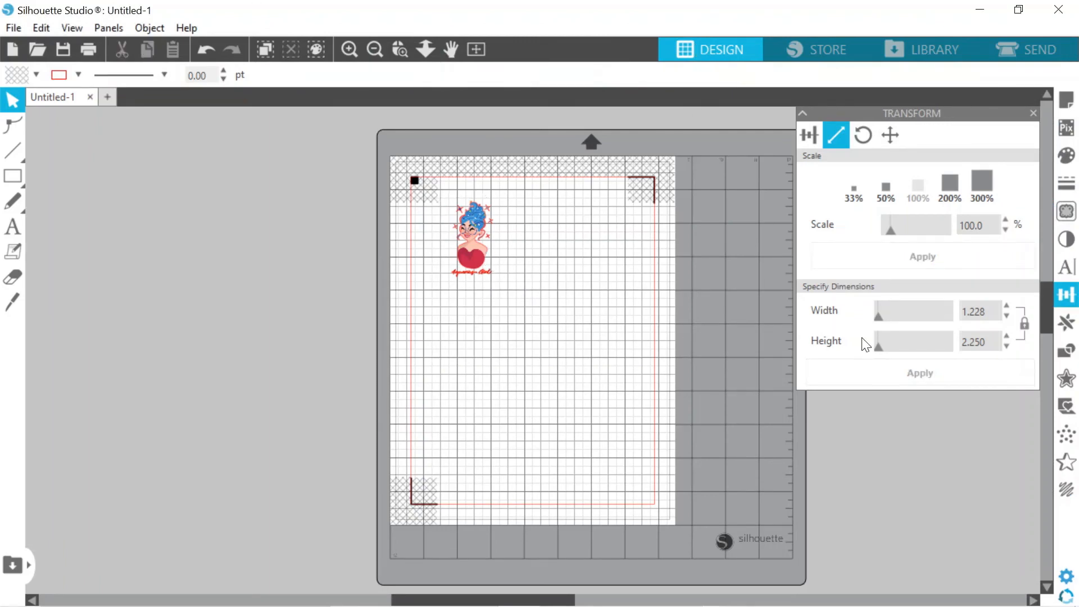
Step: Trace the outer edge of the Aquarius Girl image with the threshold set to 100%
left_click(1071, 218)
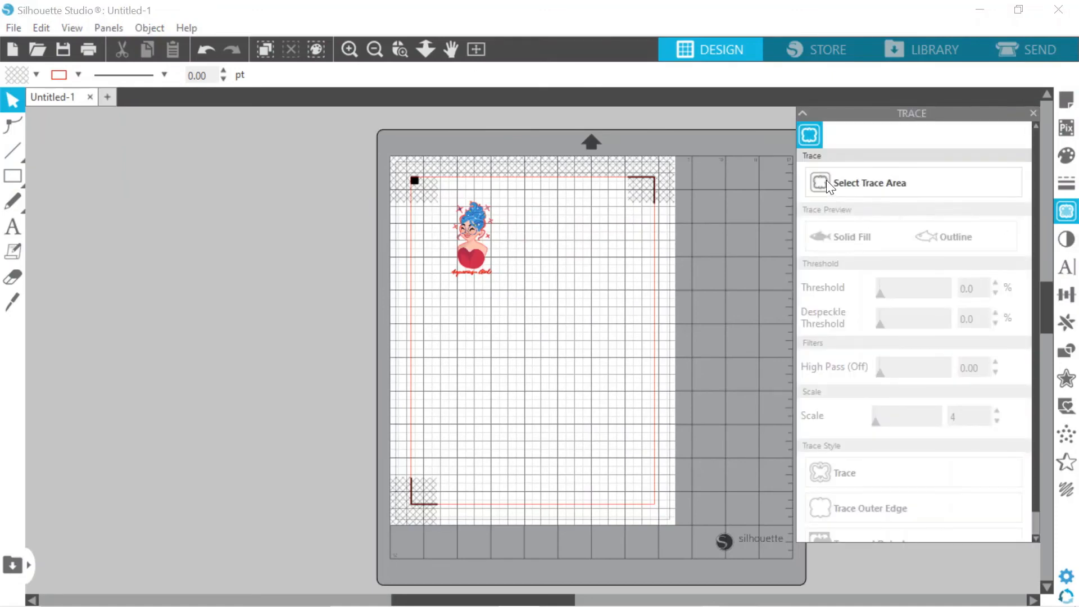
left_click(832, 184)
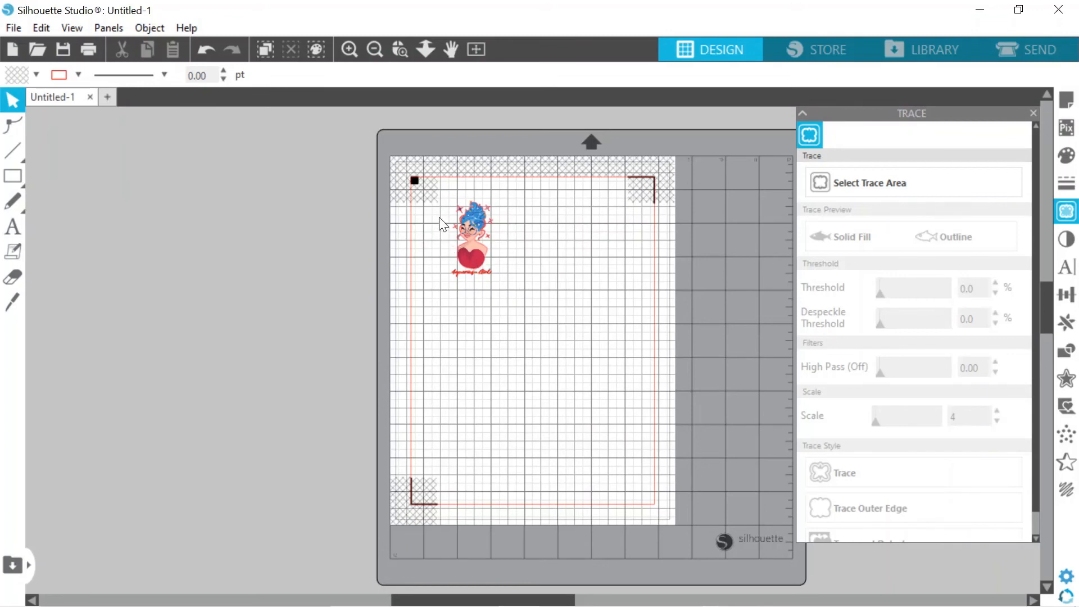
left_click_drag(434, 202, 517, 290)
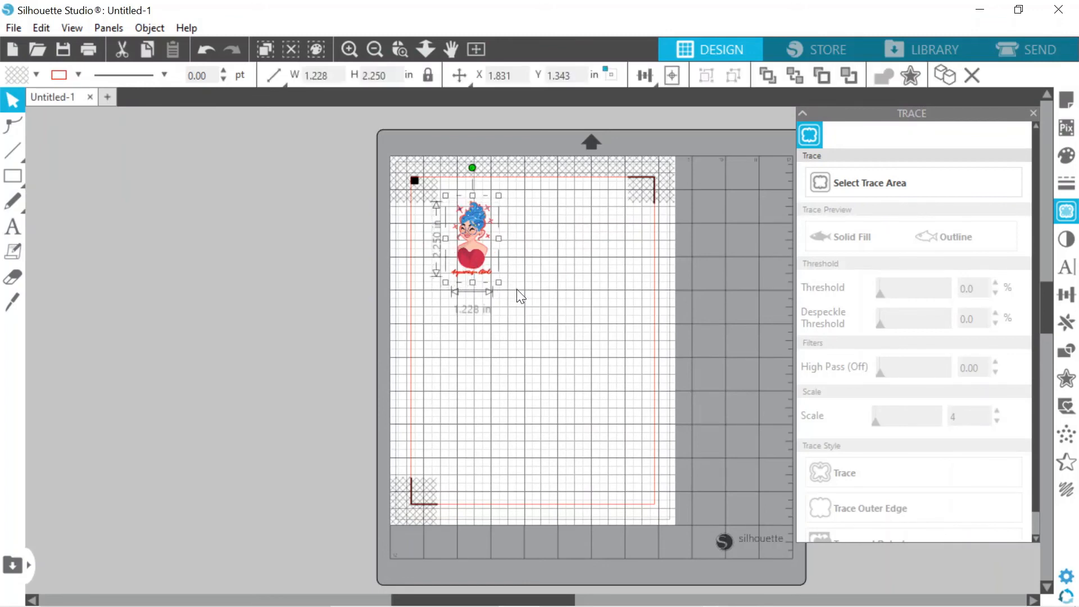
left_click(822, 188)
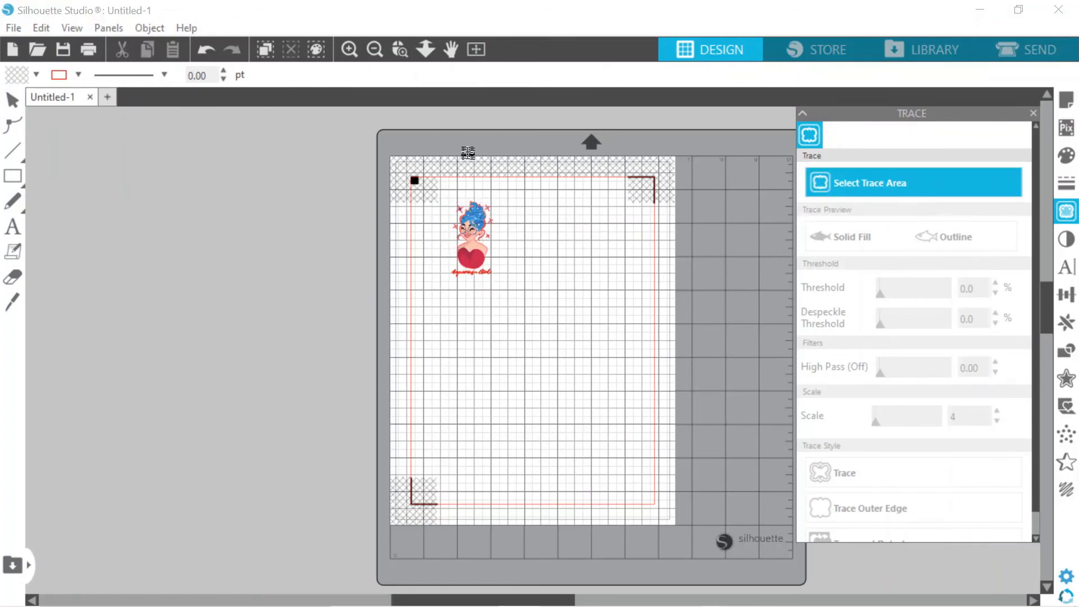
left_click_drag(449, 186, 514, 293)
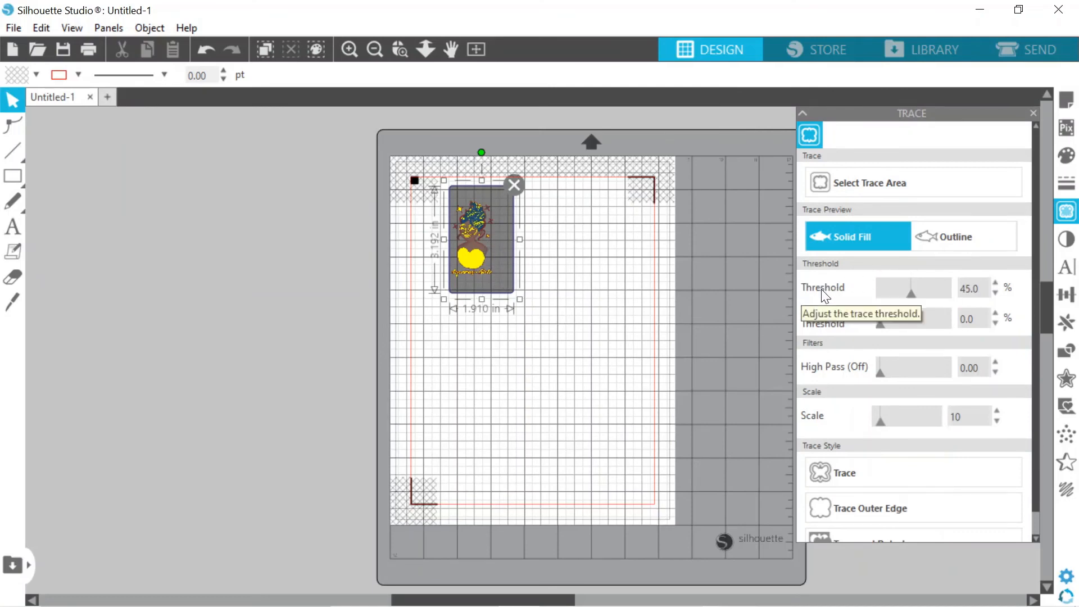
left_click_drag(909, 290, 949, 290)
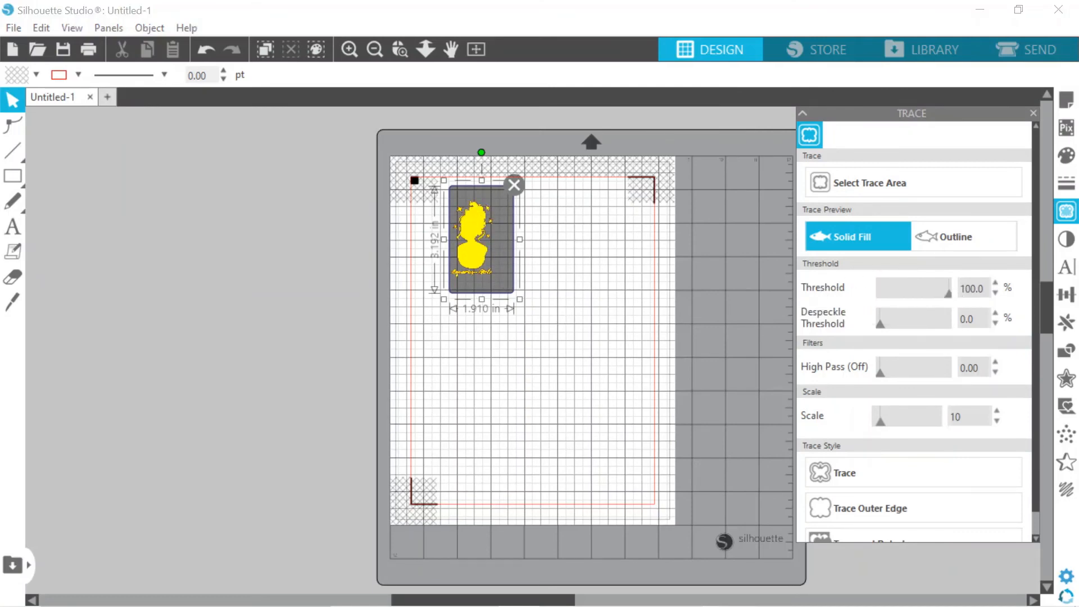
left_click(838, 501)
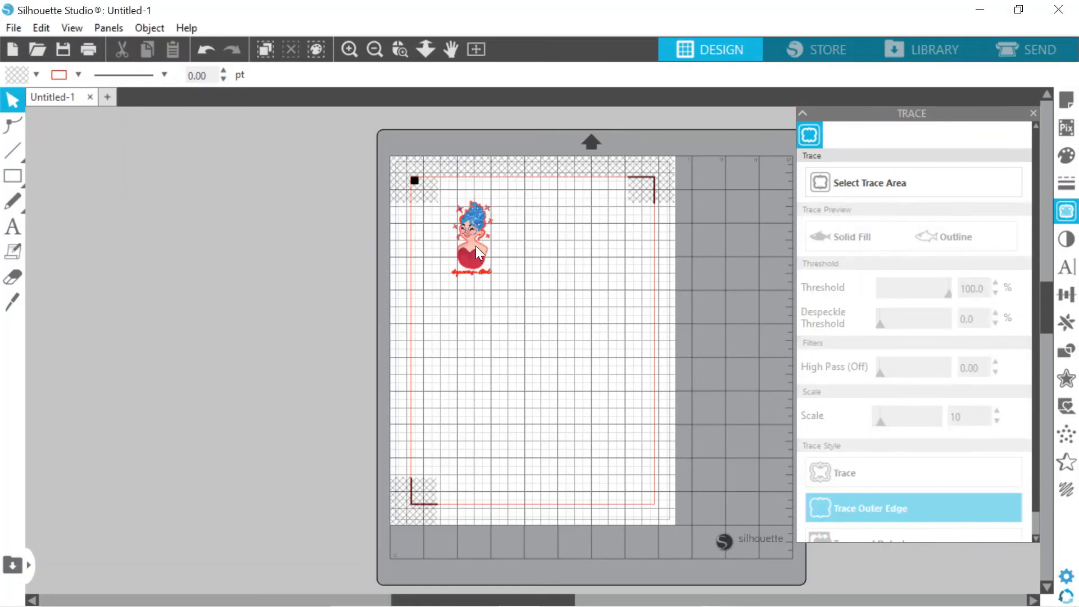
Step: Move the image aside, delete the traced outline and put the image back near the upper-left registration mark
left_click_drag(476, 245, 531, 247)
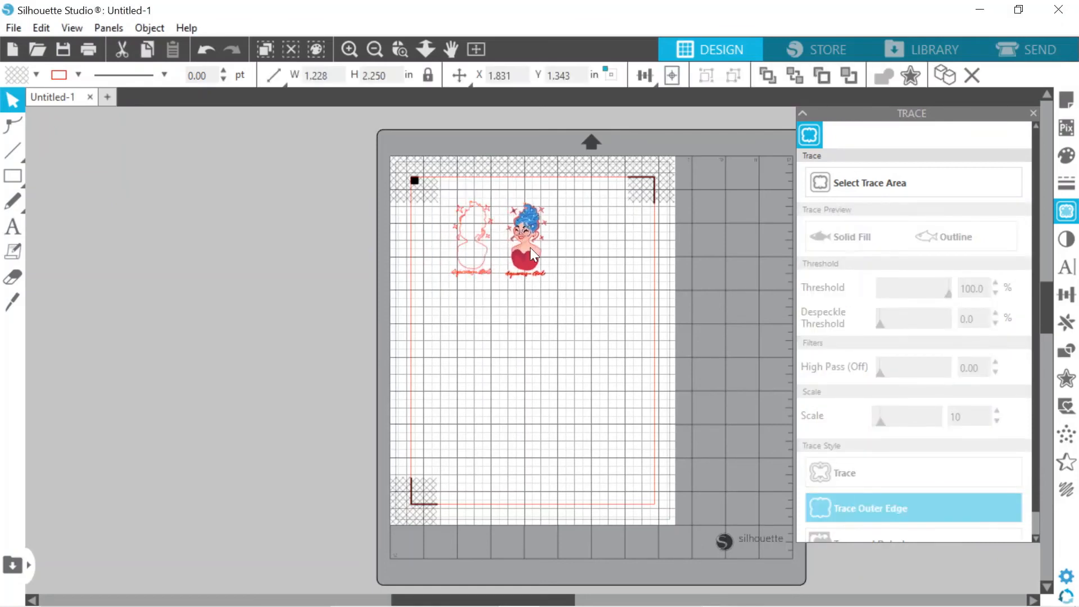
left_click(472, 234)
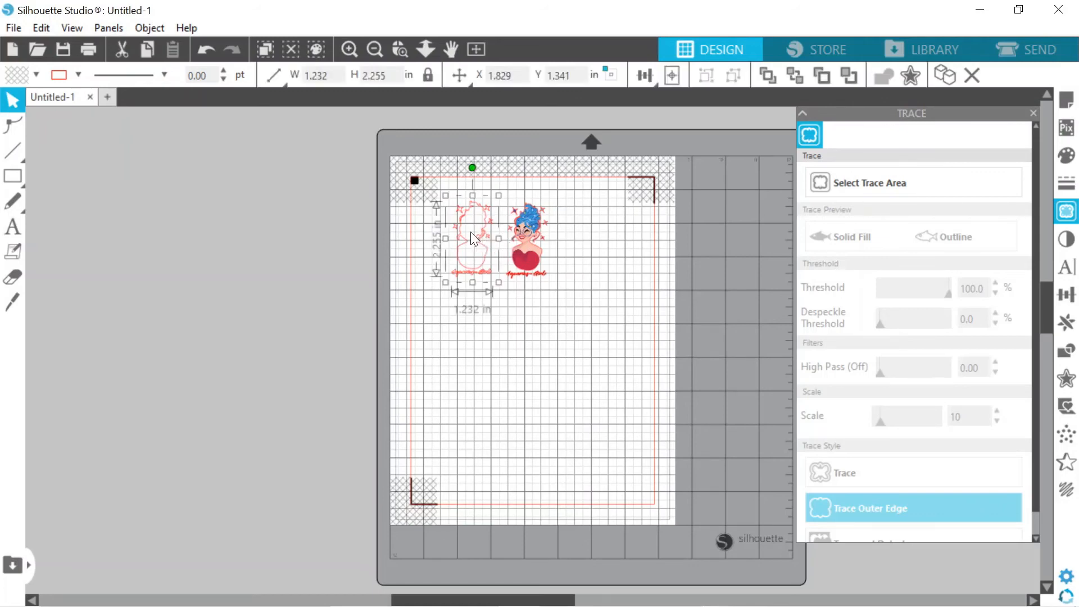
key("Delete")
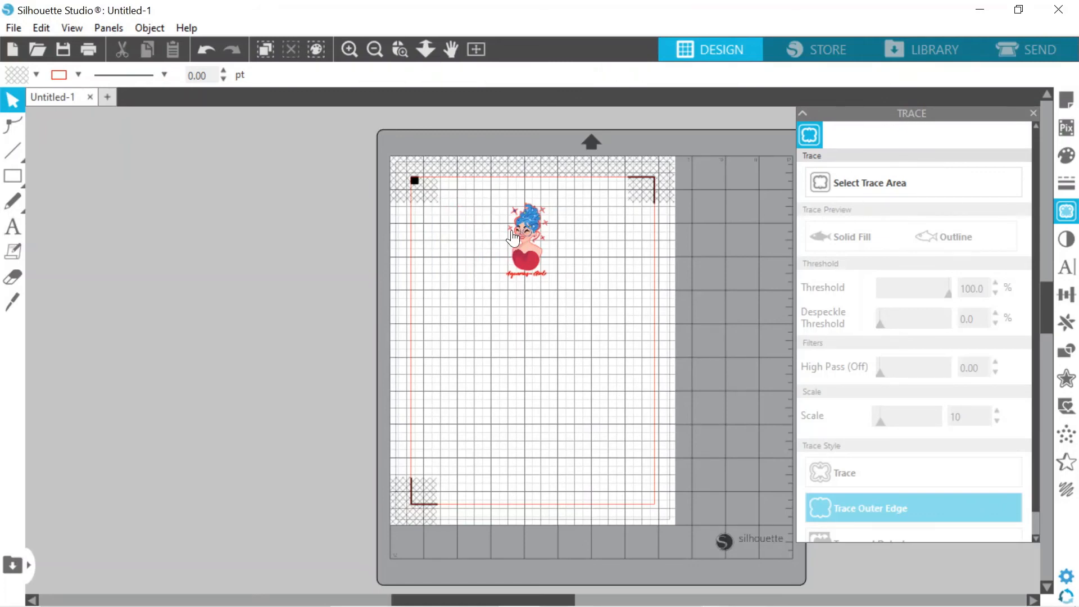
left_click_drag(524, 231, 471, 228)
left_click(472, 175)
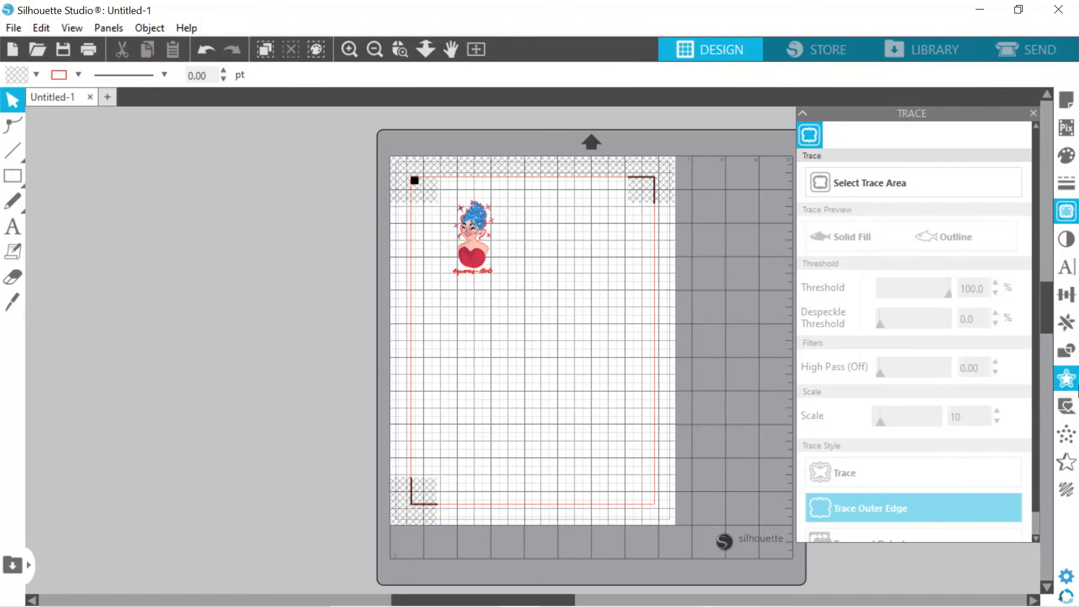
Step: Add a 0.125 in offset outline with rounded corners around the Aquarius Girl image
left_click(1066, 379)
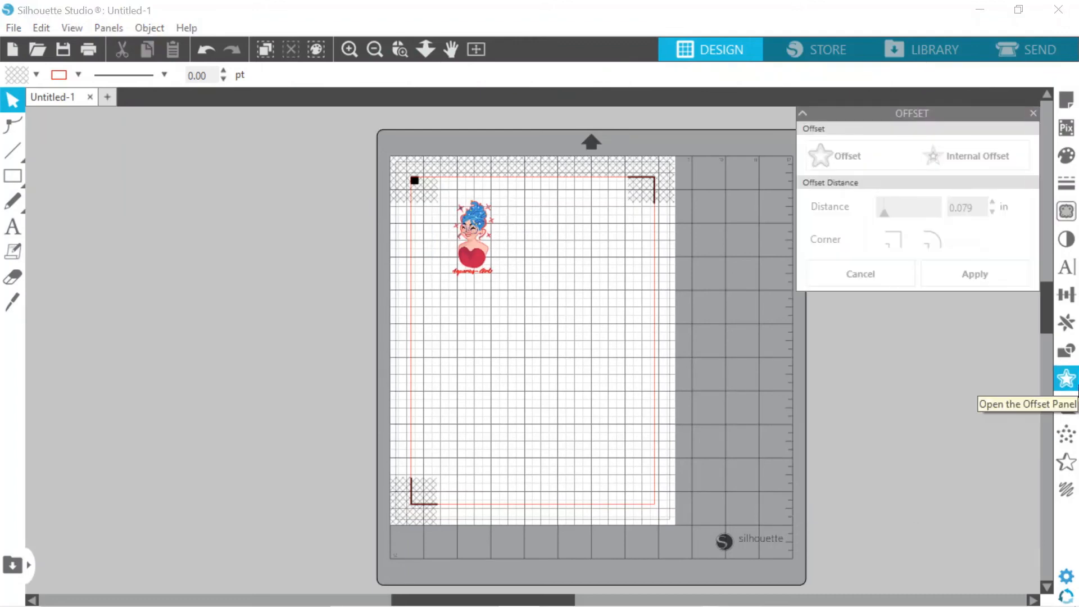
left_click(488, 238)
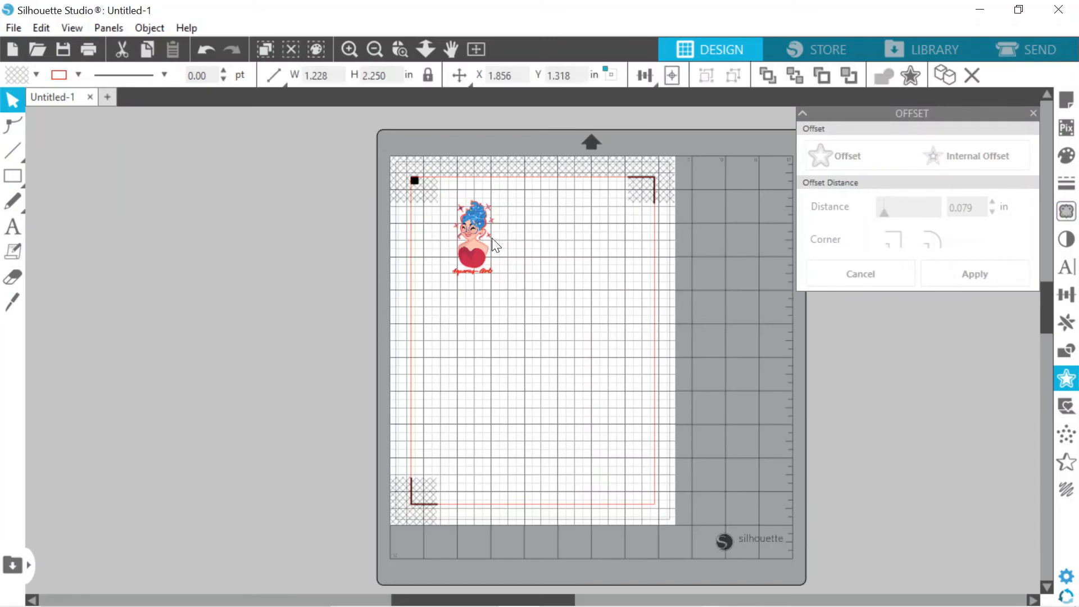
left_click(828, 151)
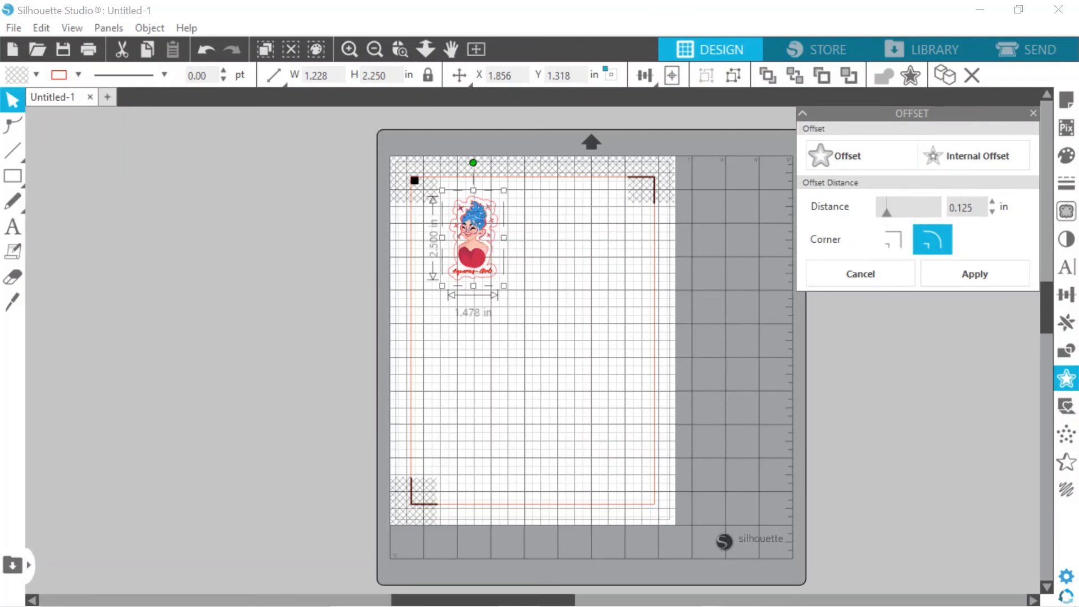
left_click(963, 278)
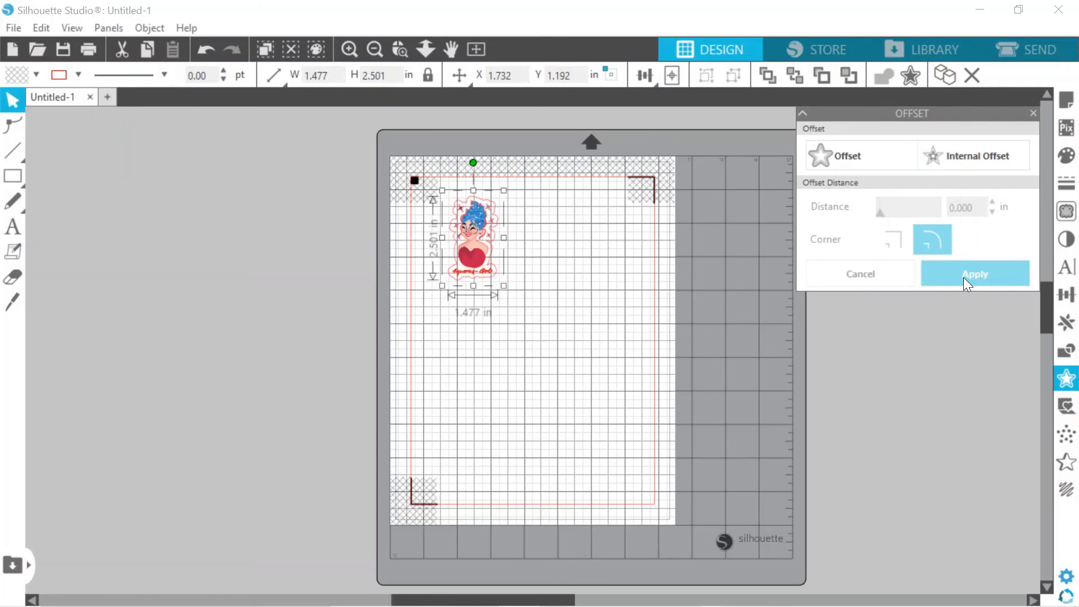
scroll(717, 333, "up", 2)
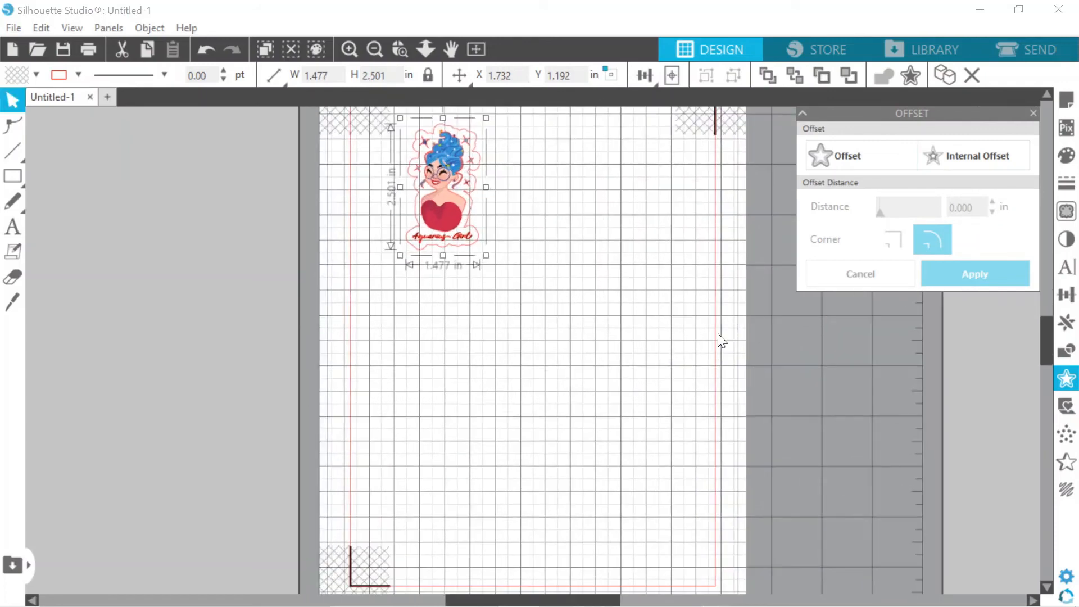
scroll(614, 304, "up", 1)
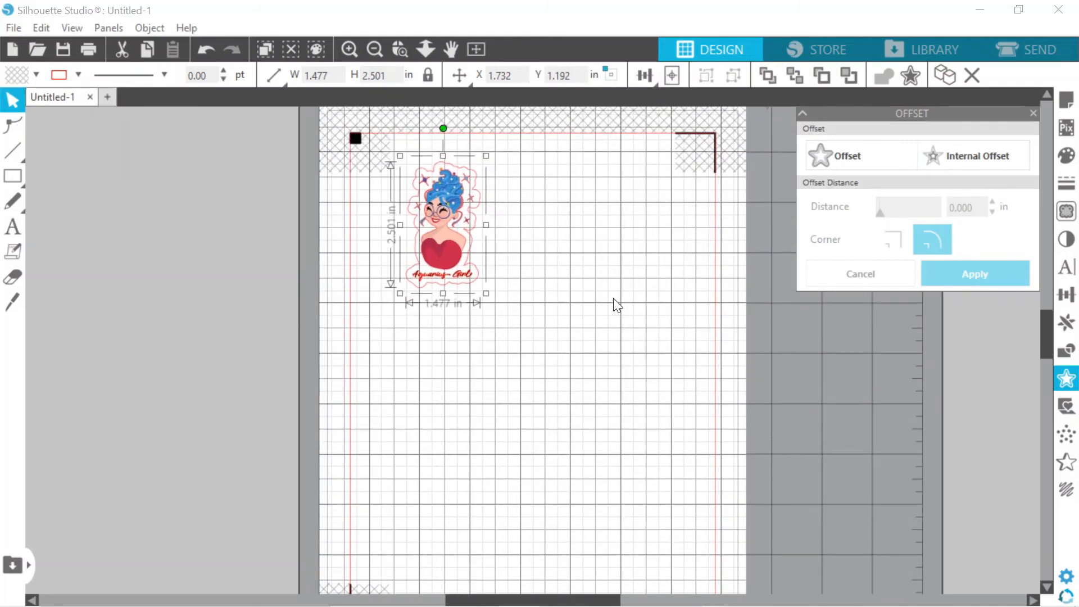
Step: Group the Aquarius Girl image with its offset outline
left_click(559, 284)
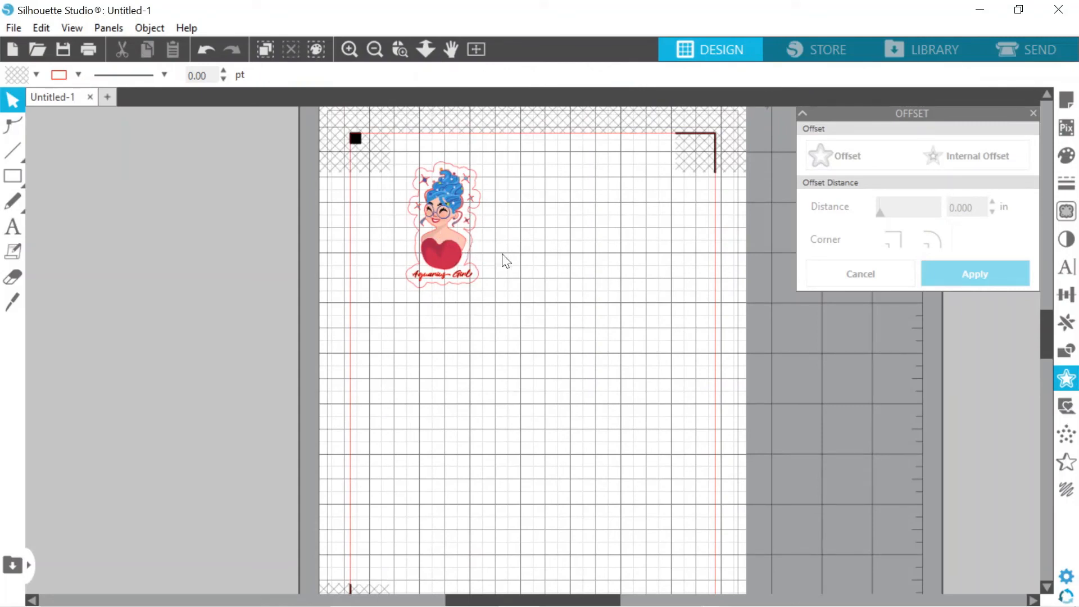
left_click(408, 219)
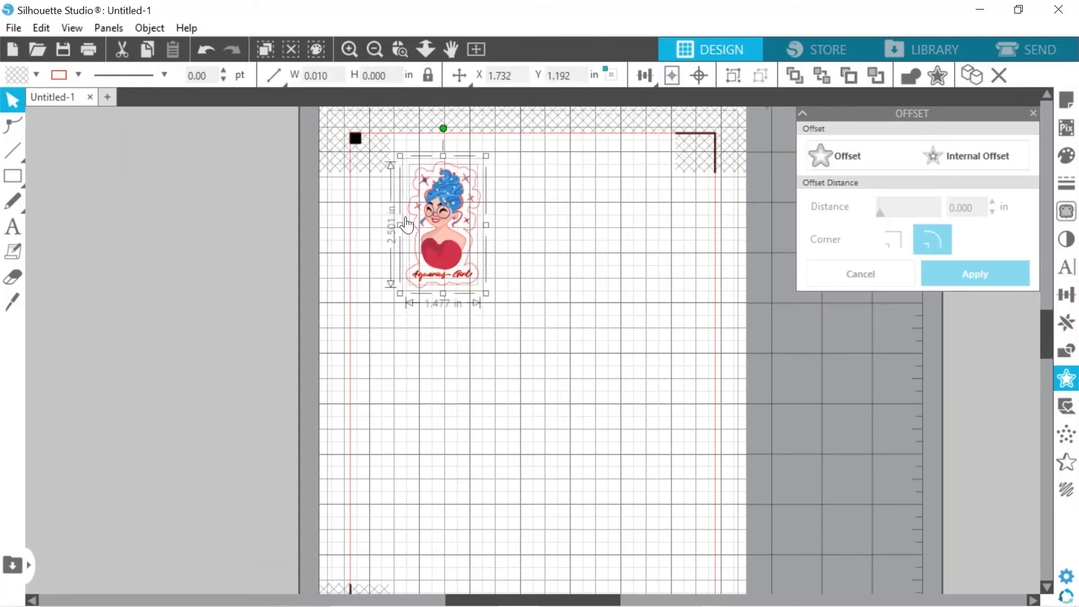
right_click(443, 229)
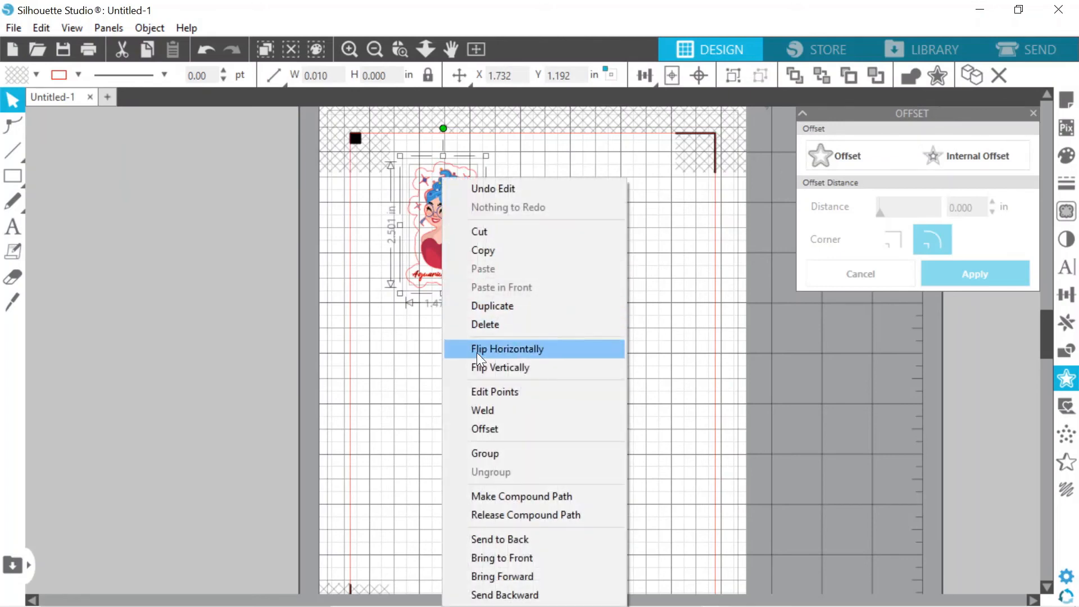
left_click(485, 453)
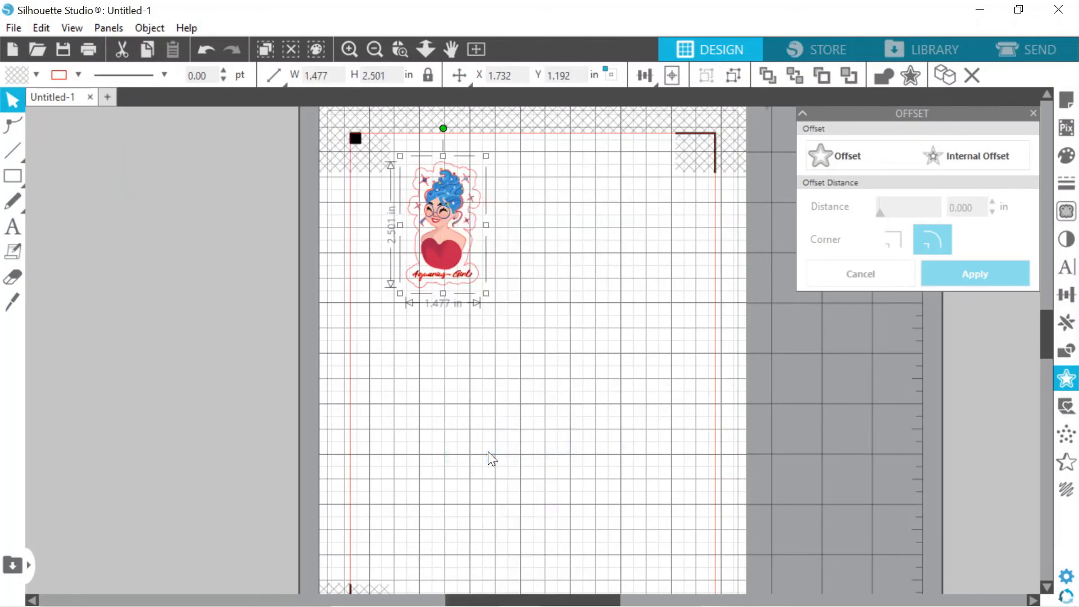
Step: Set the Aquarius Girl sticker to Cut Edge in the send view and return to the design view
left_click(1032, 49)
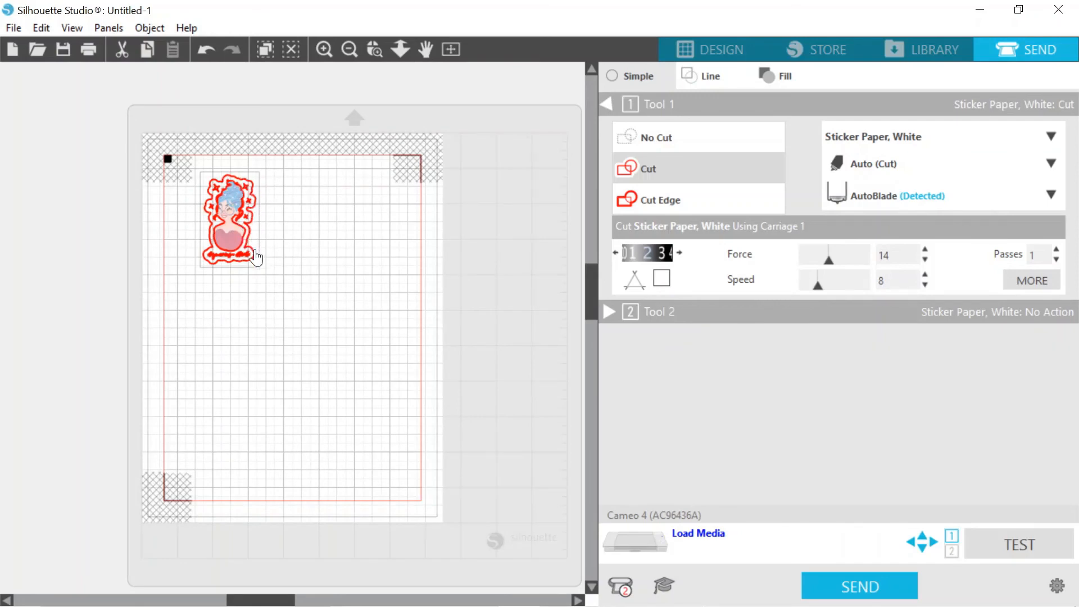
left_click(665, 194)
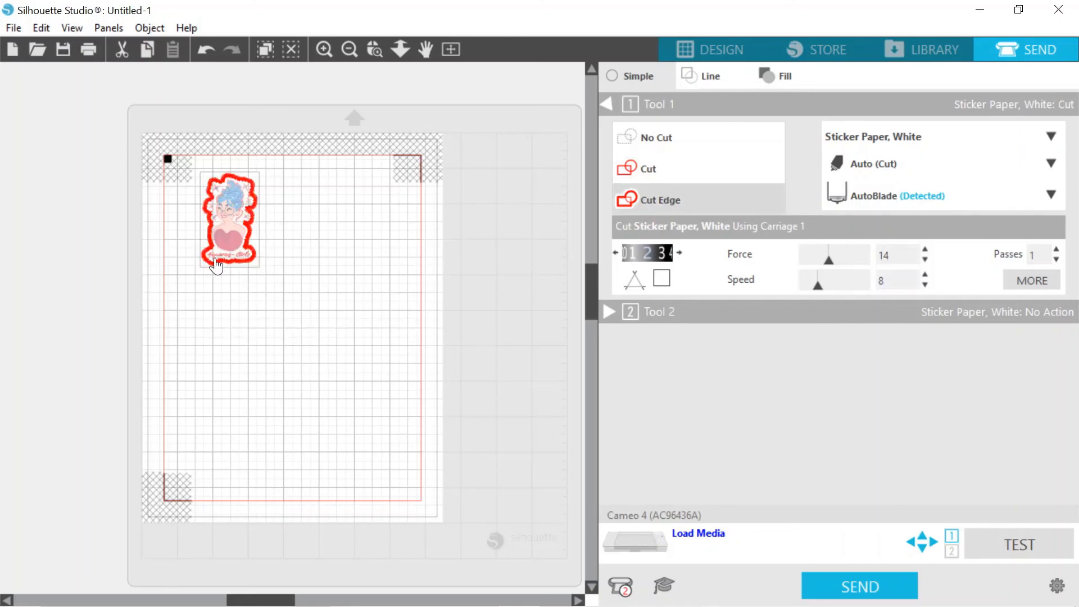
left_click(706, 55)
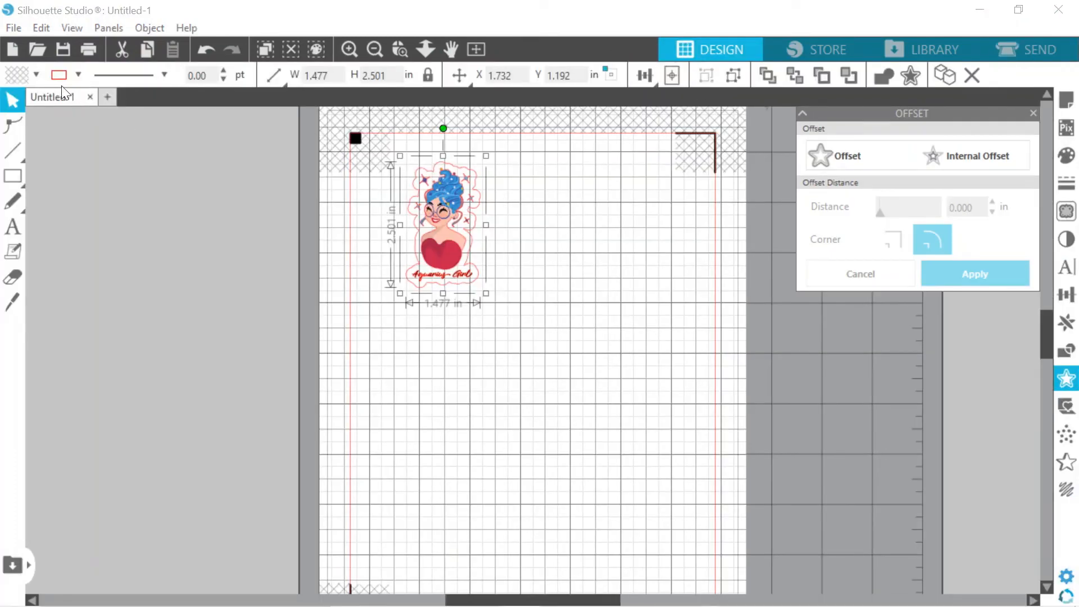
Step: Merge the Aries Girl 10x image from the Aries Girl folder of the zodiac bundle into the design
left_click(14, 28)
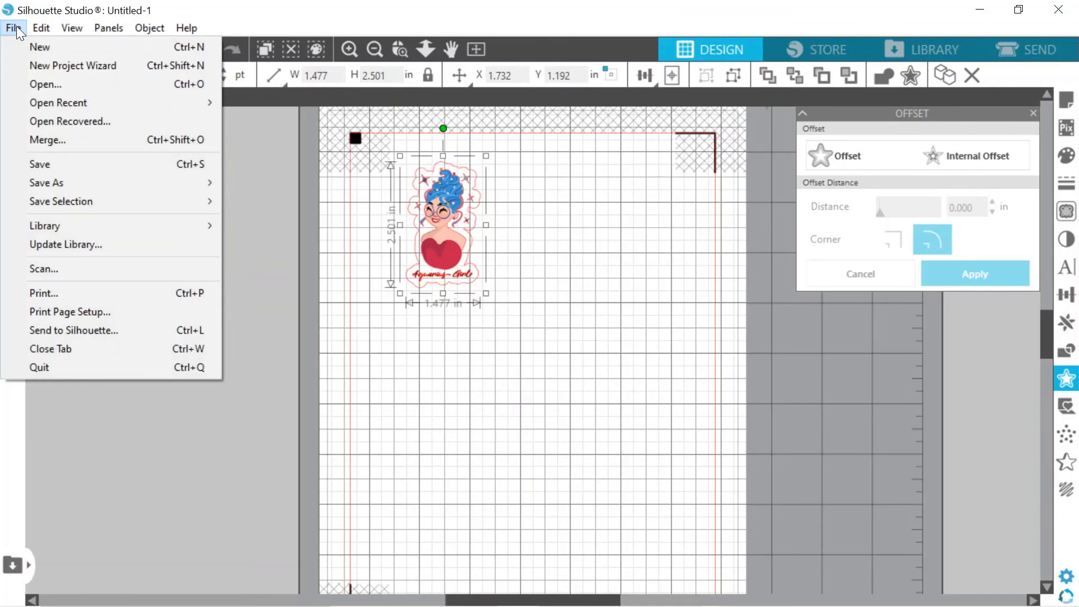
left_click(48, 140)
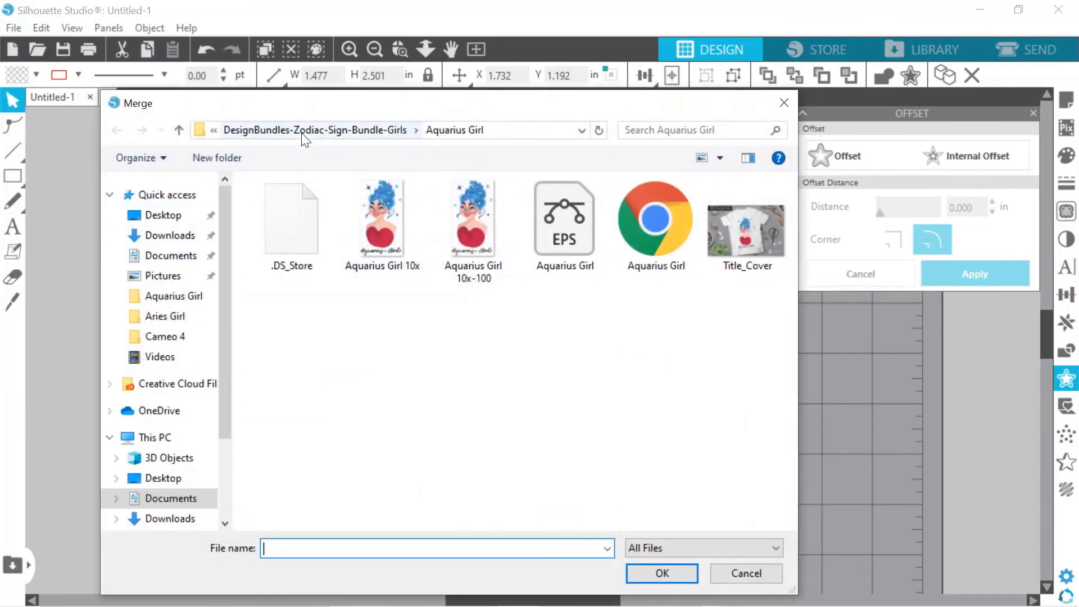
left_click(302, 135)
double_click(391, 217)
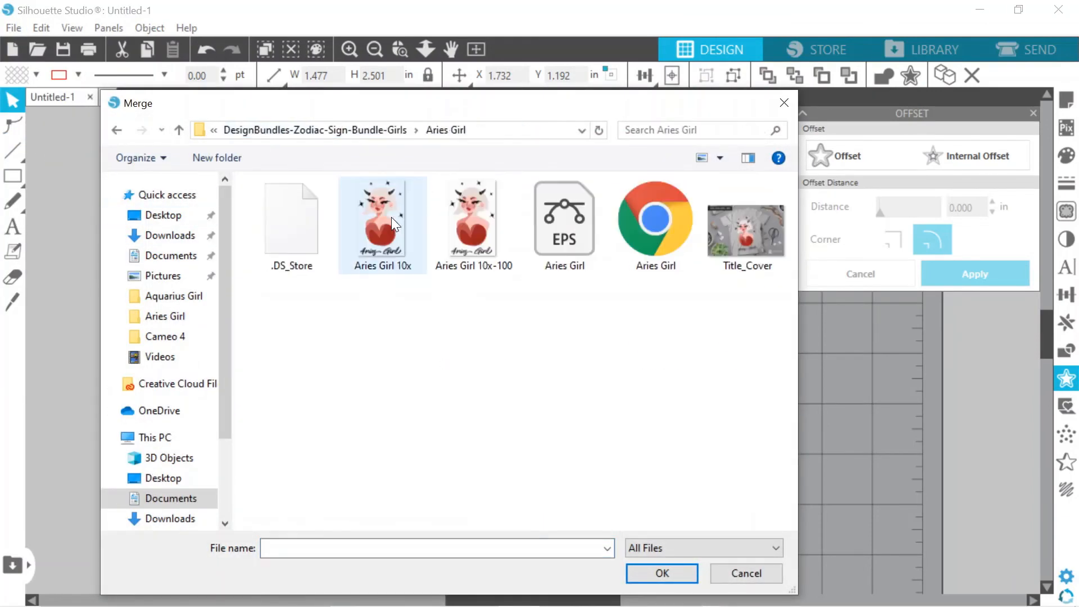
double_click(391, 217)
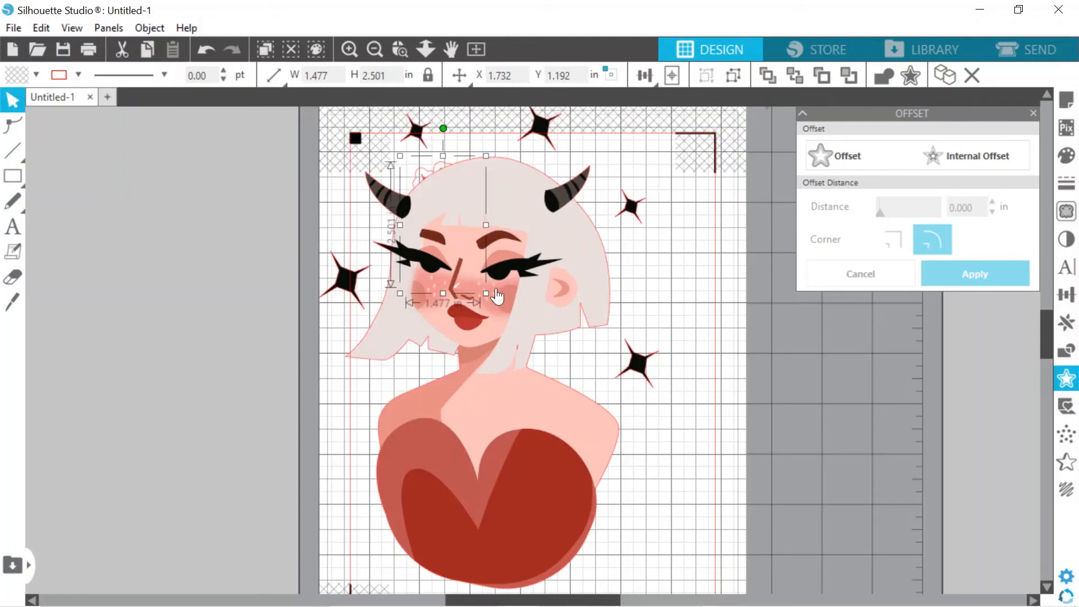
Step: Scale the Aries Girl image proportionally to a height of 2.25 in and place it beside the Aquarius Girl sticker
left_click(504, 297)
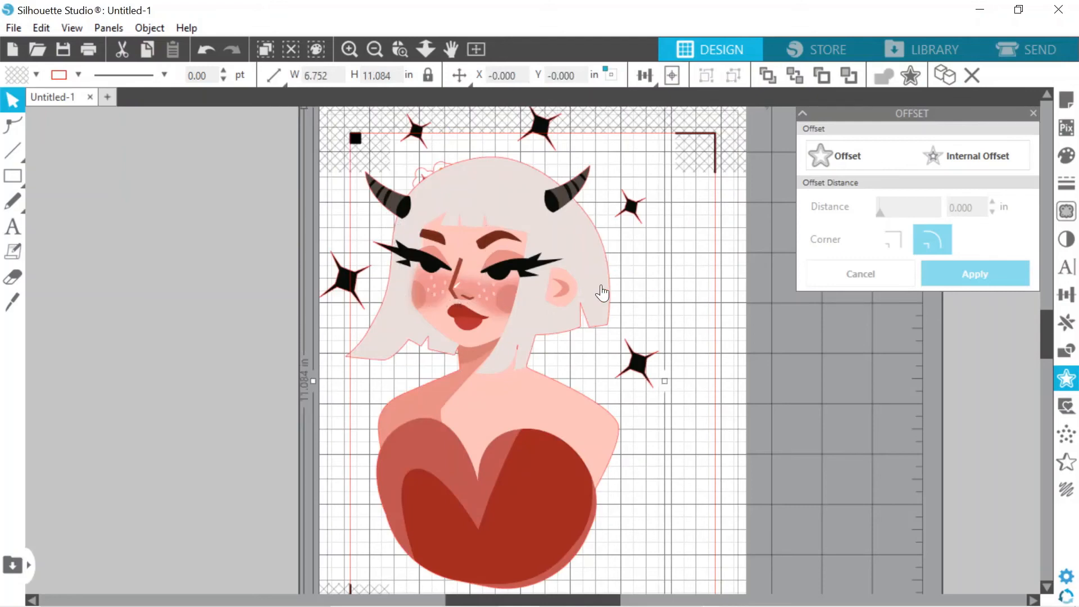
left_click(1074, 298)
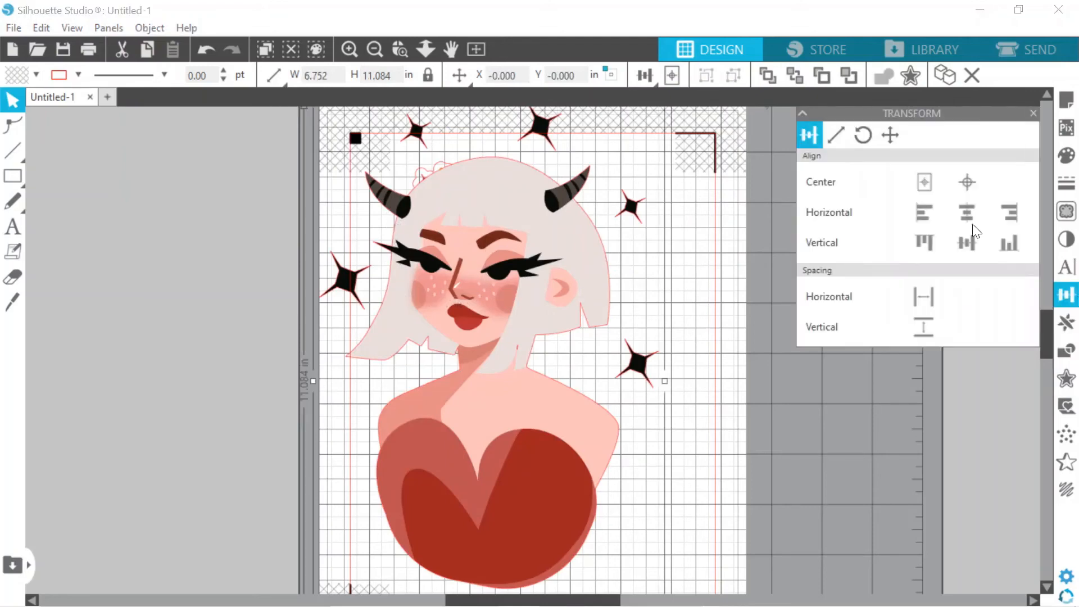
left_click(838, 138)
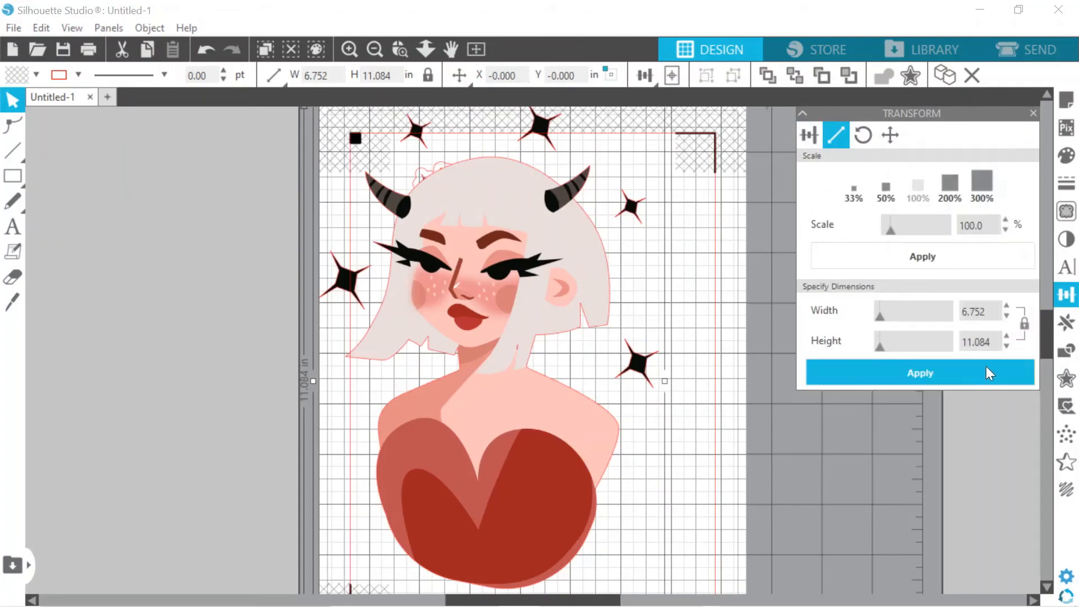
left_click(978, 342)
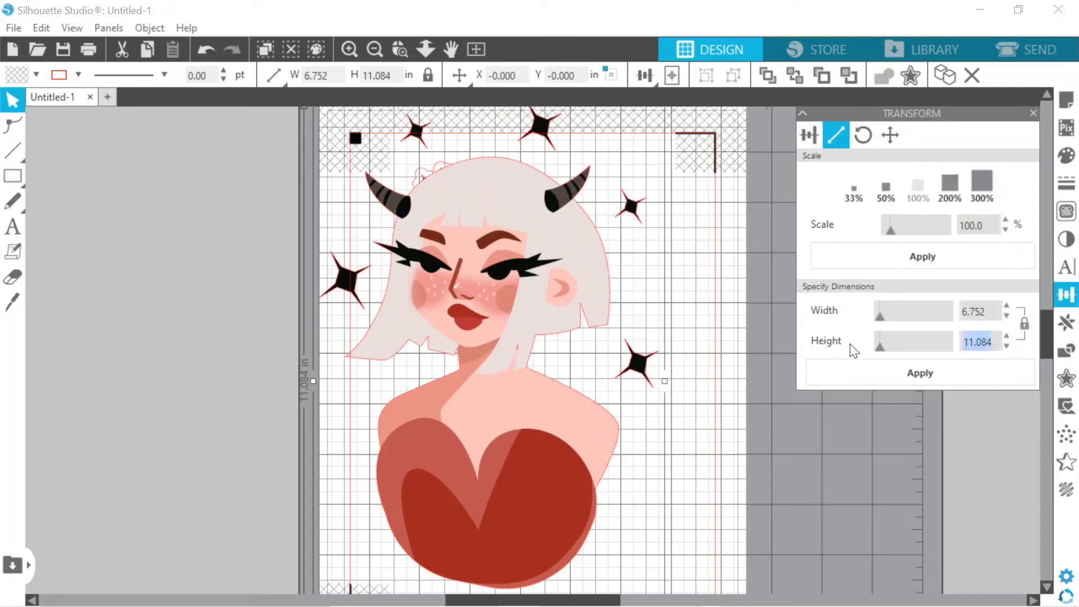
type("2.25")
left_click(907, 371)
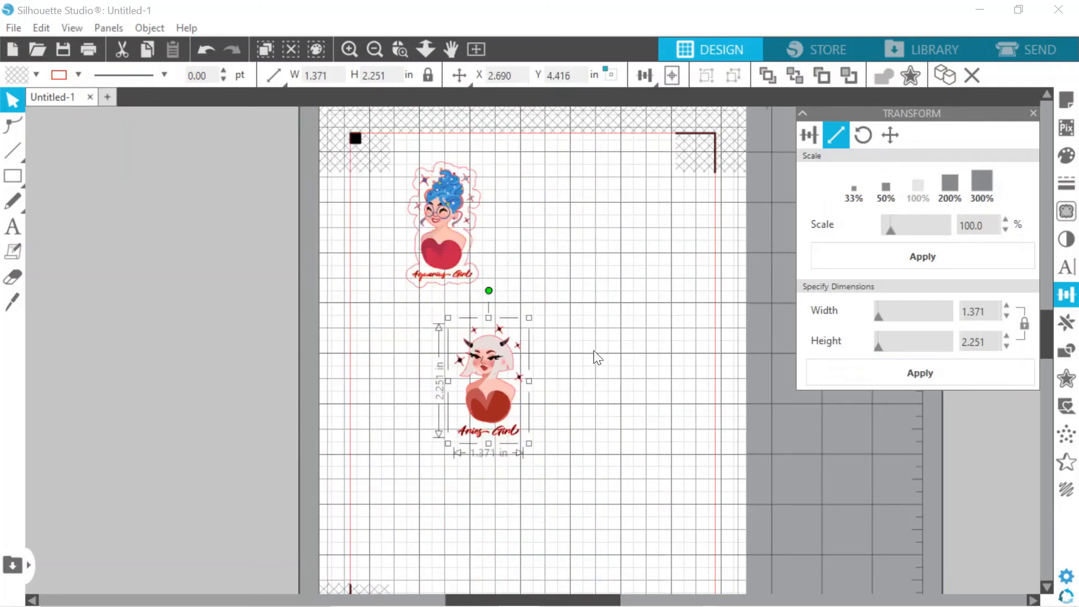
left_click_drag(505, 355, 580, 183)
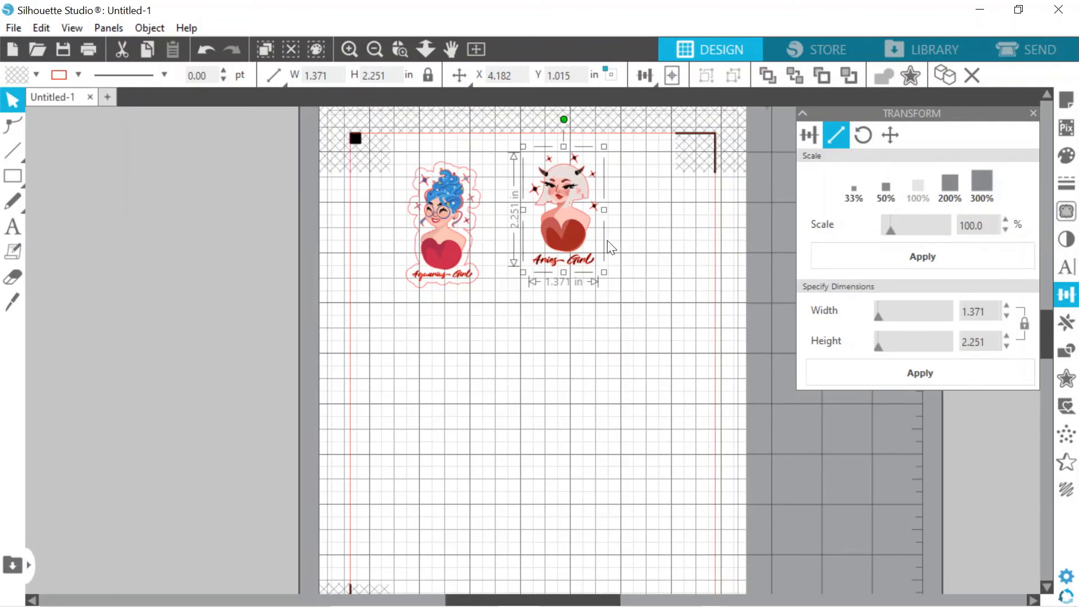
Step: Trace the outer edge of the Aries Girl image with the threshold set to 100%
left_click(1068, 220)
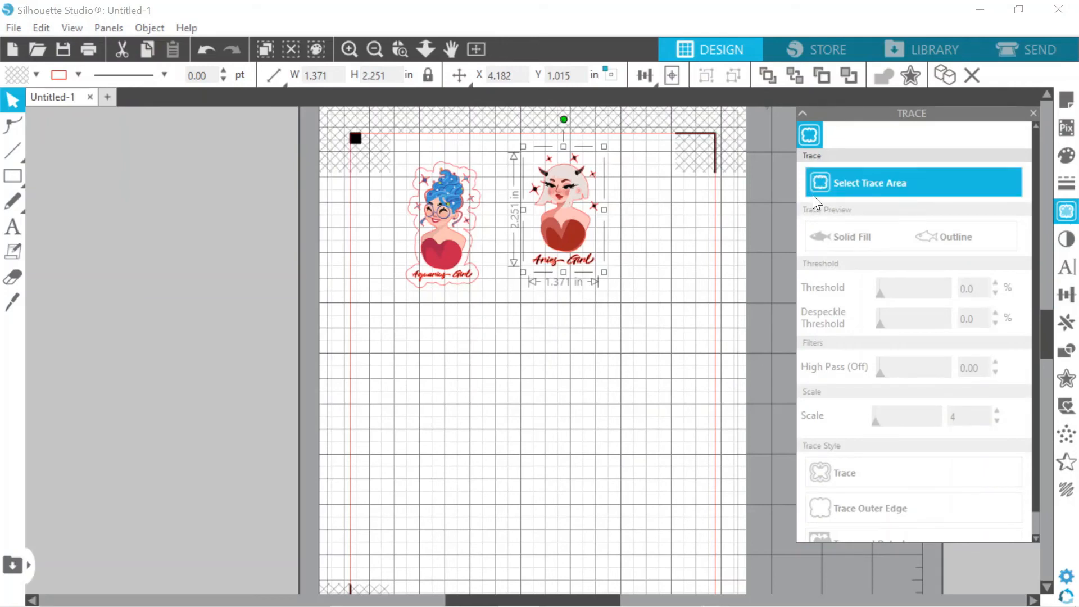
left_click(813, 195)
mouse_move(510, 148)
left_mouse_down()
mouse_move(574, 250)
mouse_move(608, 273)
left_mouse_up()
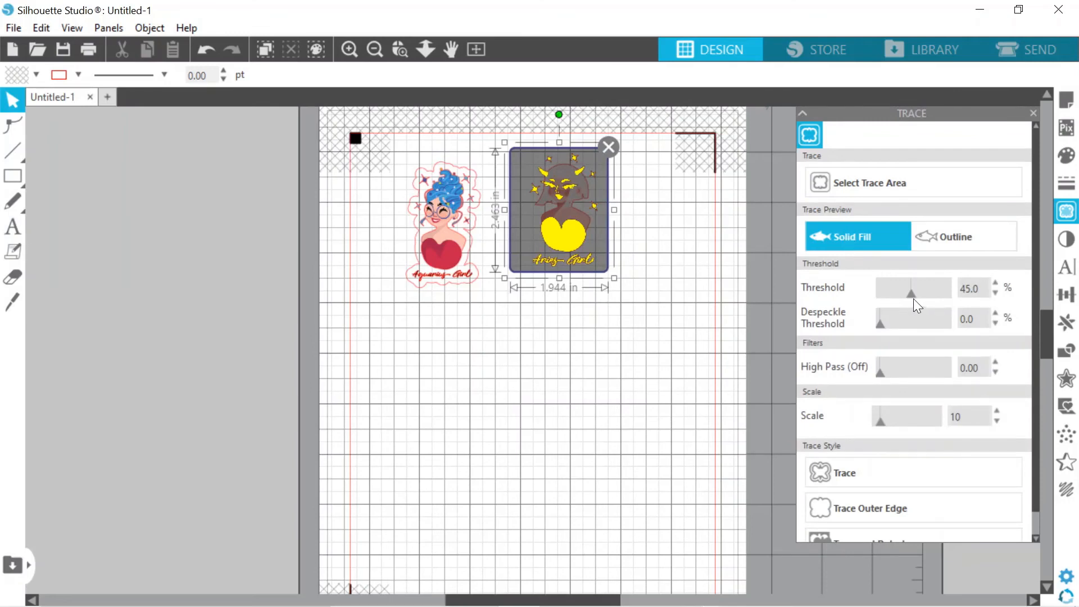
left_click_drag(915, 299, 957, 310)
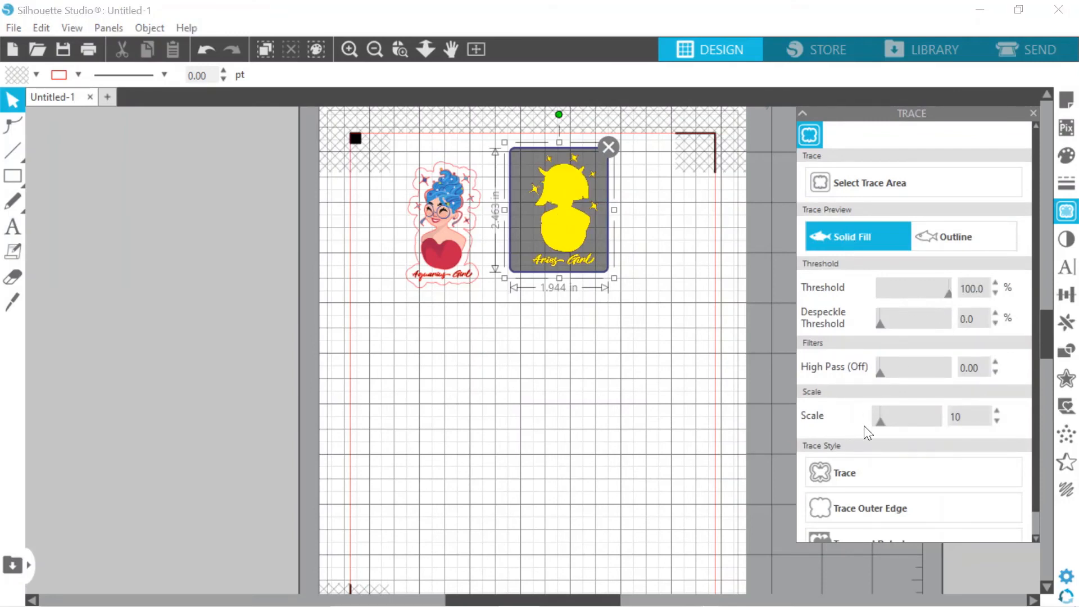
left_click(865, 509)
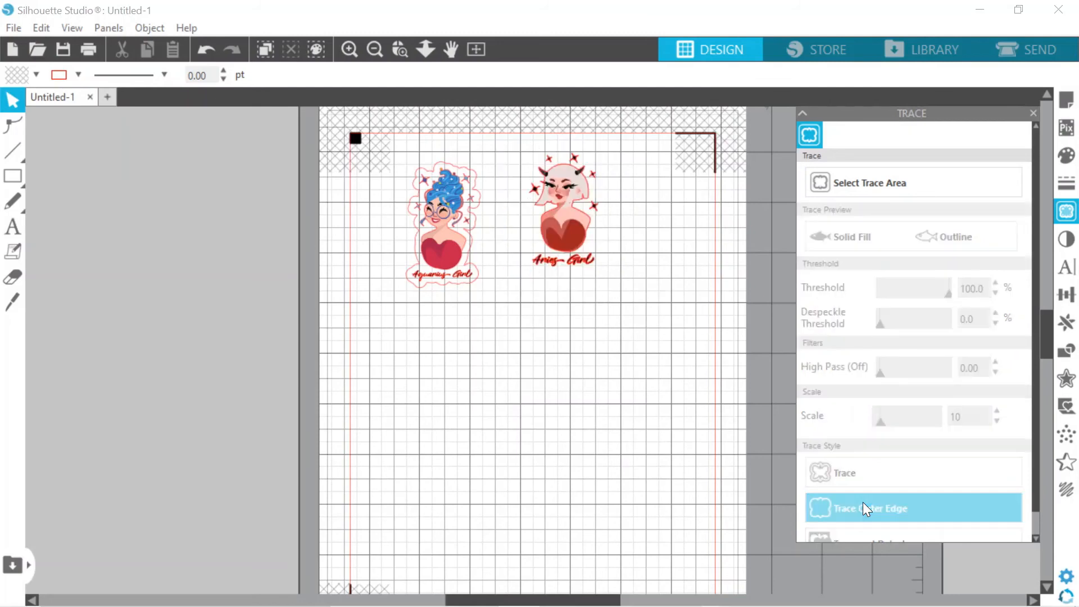
Step: Move the Aries Girl image aside, delete its traced outline and put the image back beside the Aquarius Girl sticker
mouse_move(564, 246)
left_mouse_down()
mouse_move(623, 219)
mouse_move(643, 235)
left_mouse_up()
left_click(557, 225)
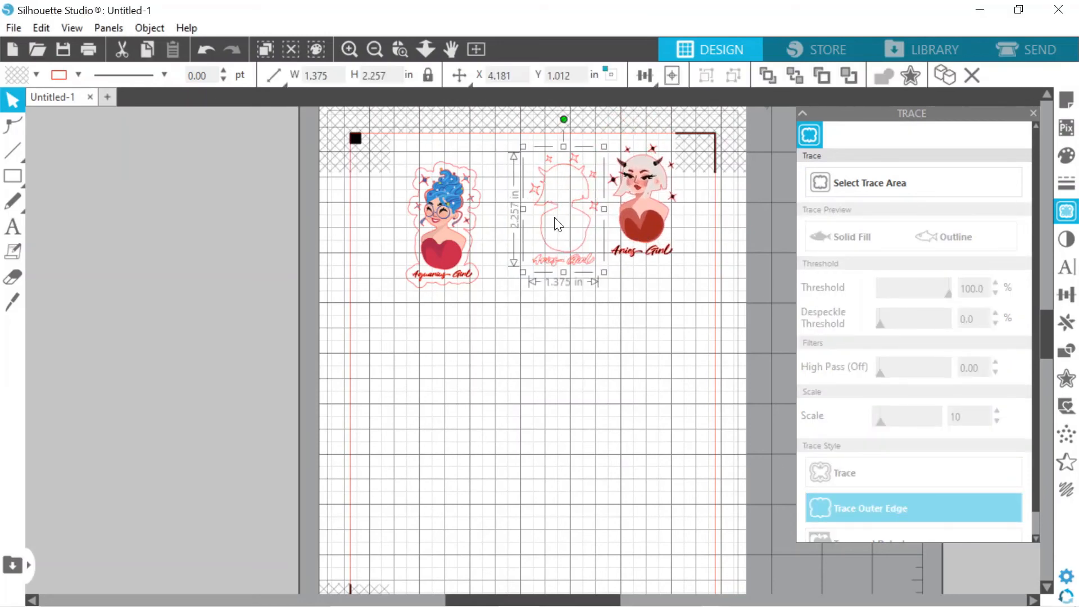
key("Delete")
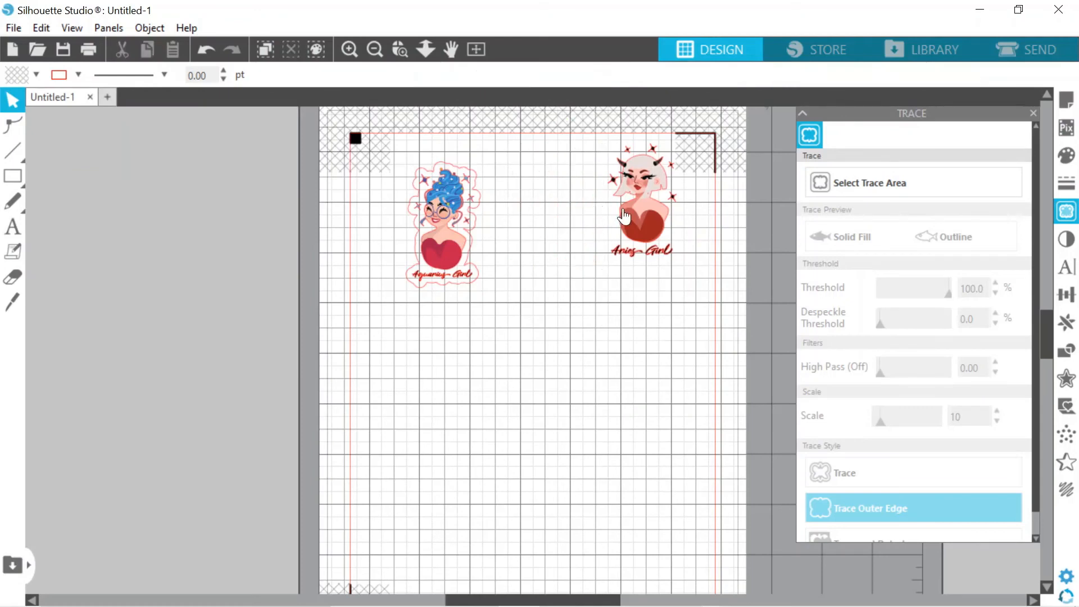
left_click_drag(645, 216, 555, 233)
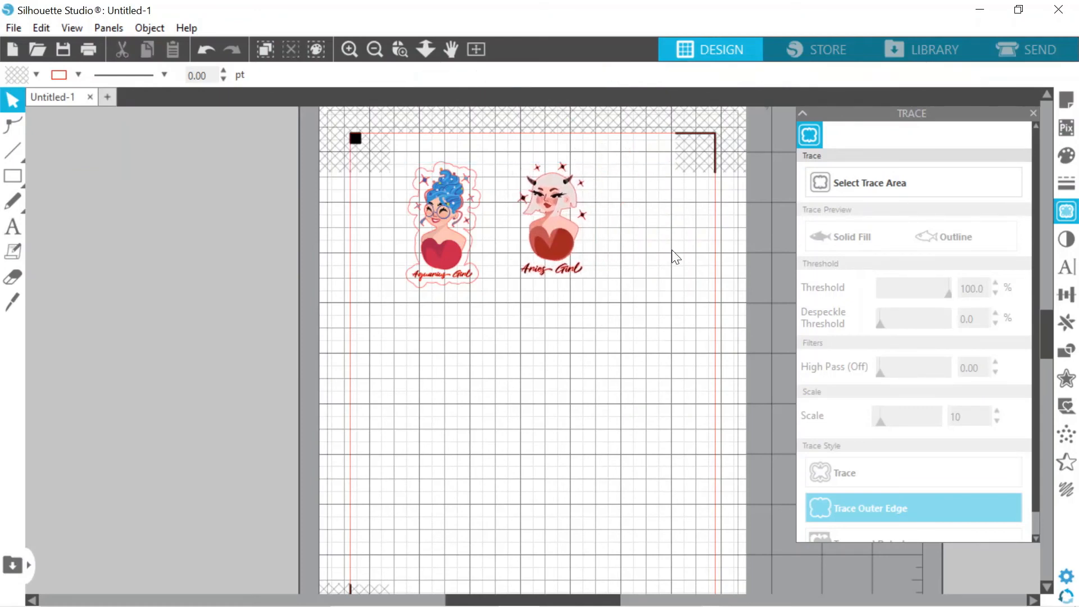
Step: Add a 0.125 in offset outline with rounded corners around the Aries Girl image
left_click(1064, 380)
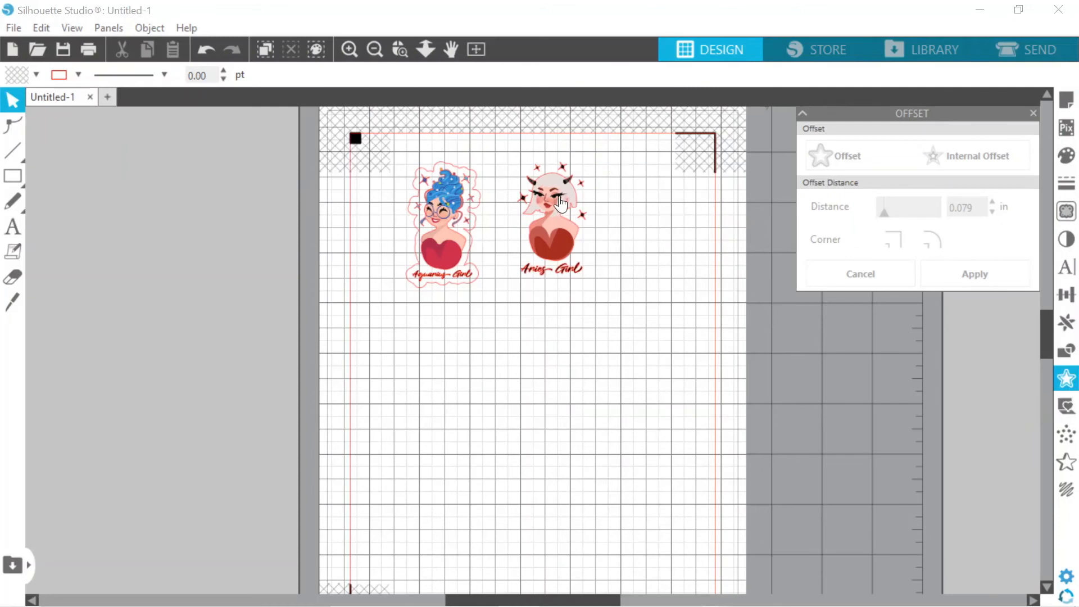
left_click(560, 198)
left_click(826, 156)
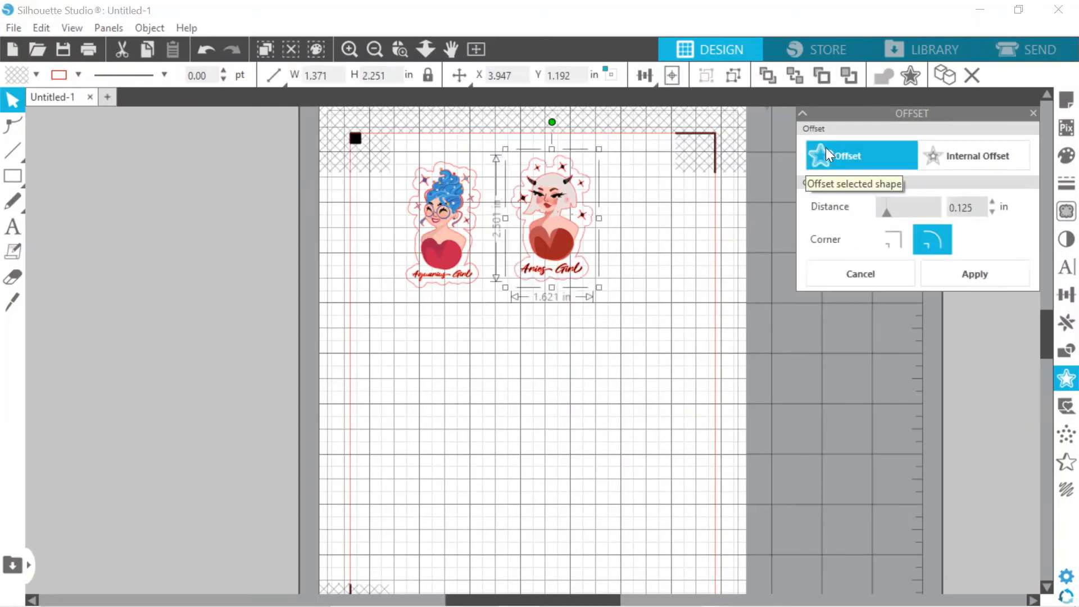
left_click(969, 275)
left_click(635, 239)
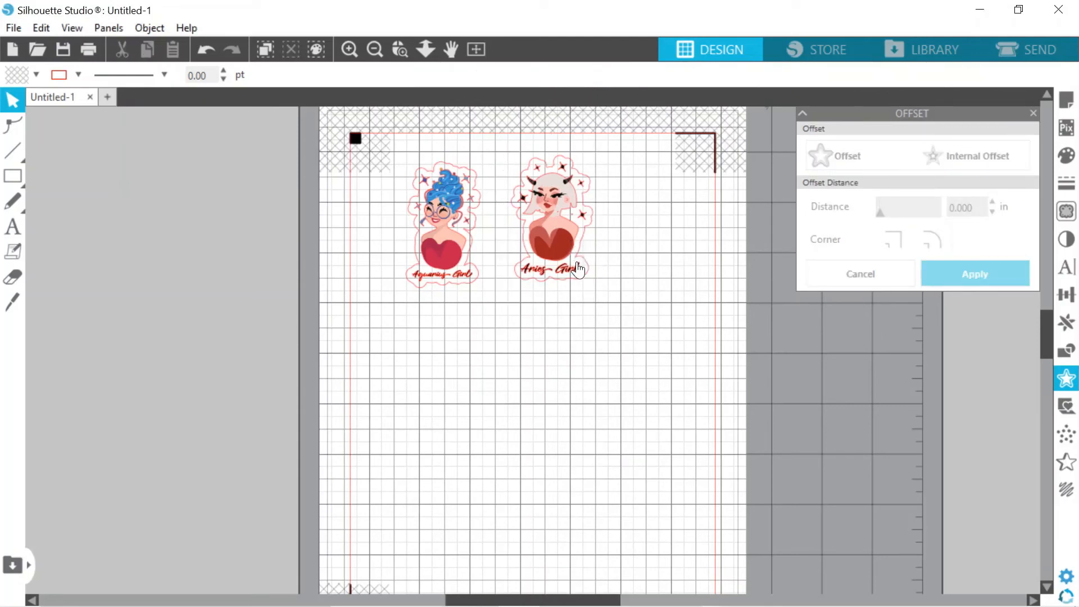
Step: Group the Aries Girl image with its offset outline
left_click(552, 242)
right_click(553, 242)
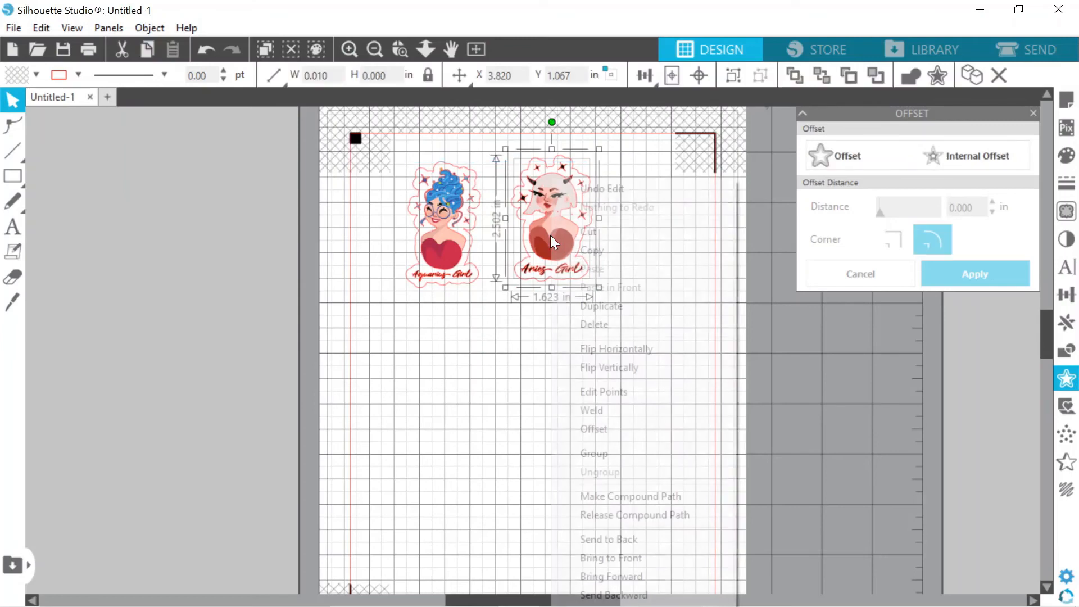
left_click(597, 454)
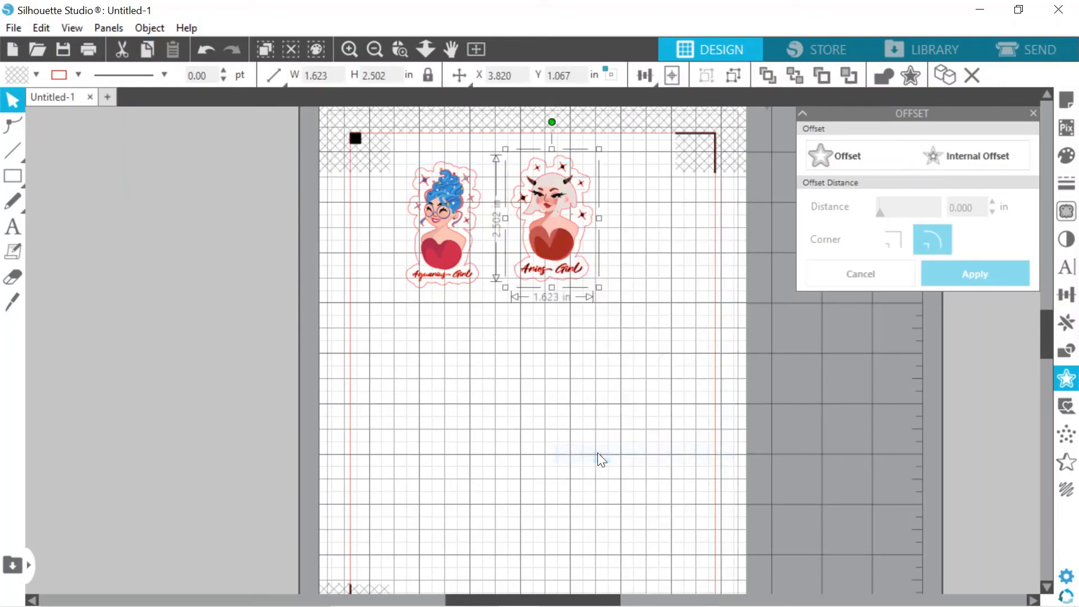
Step: Set the Aries Girl sticker to Cut Edge in the send view and return to the design view
left_click(1053, 54)
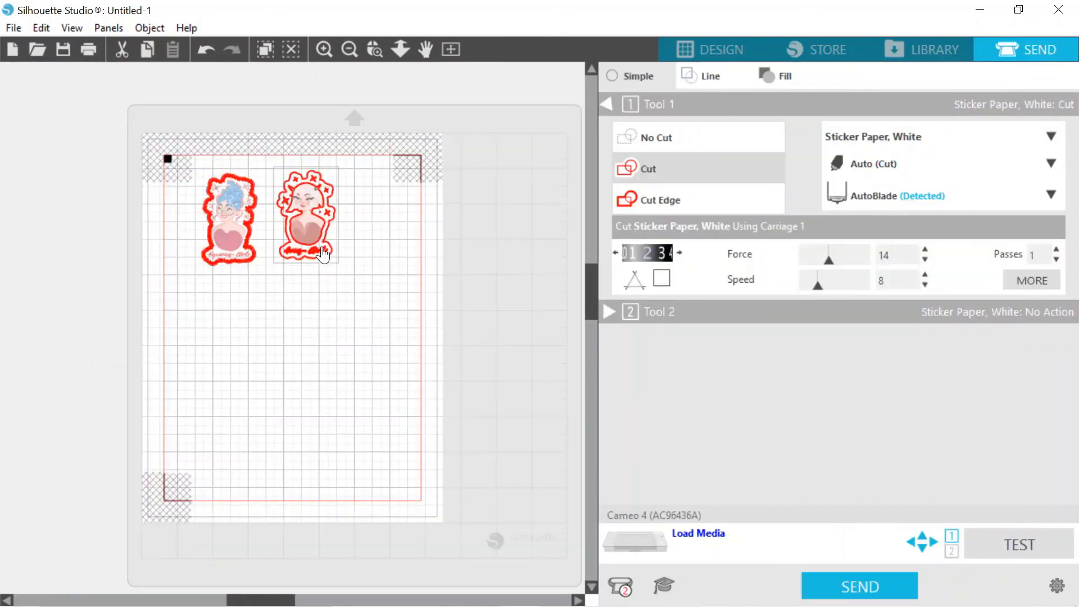
left_click(645, 208)
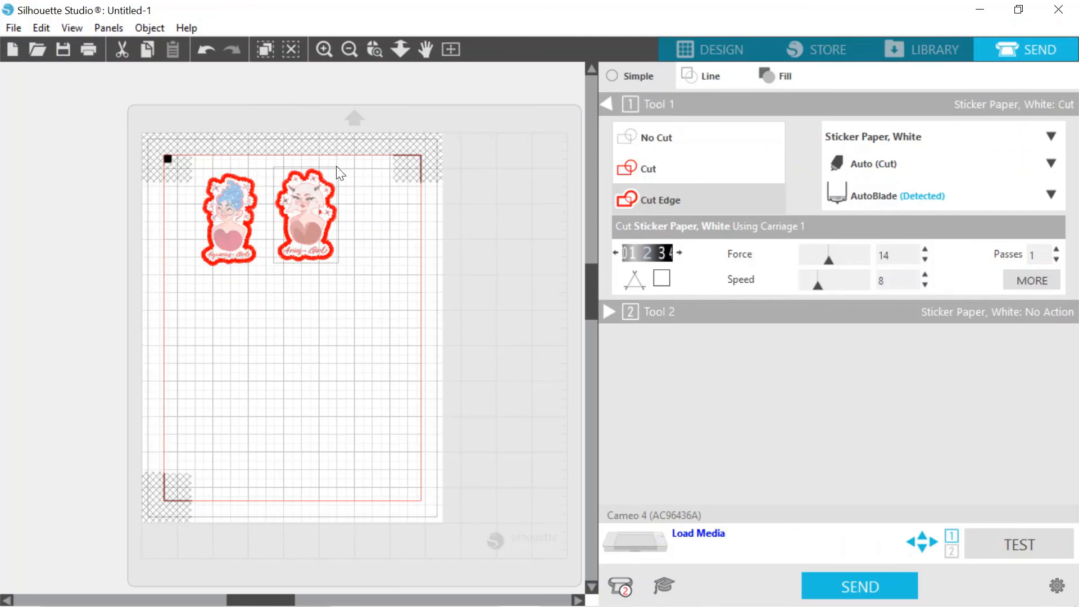
left_click(680, 55)
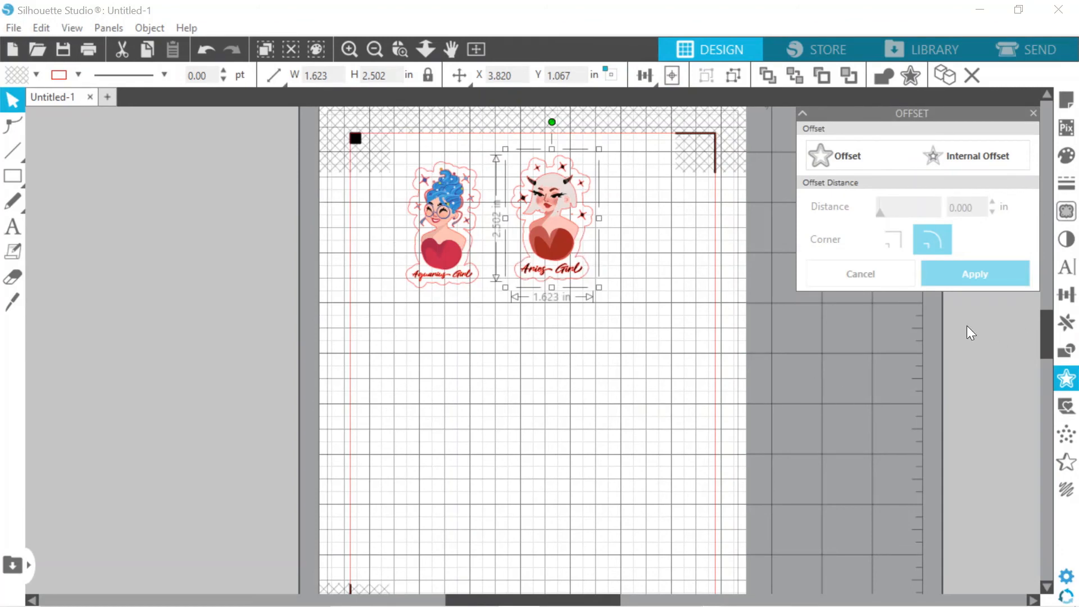
Step: Fill the page with copies of the Aries Girl sticker using Replicate
left_click(1066, 323)
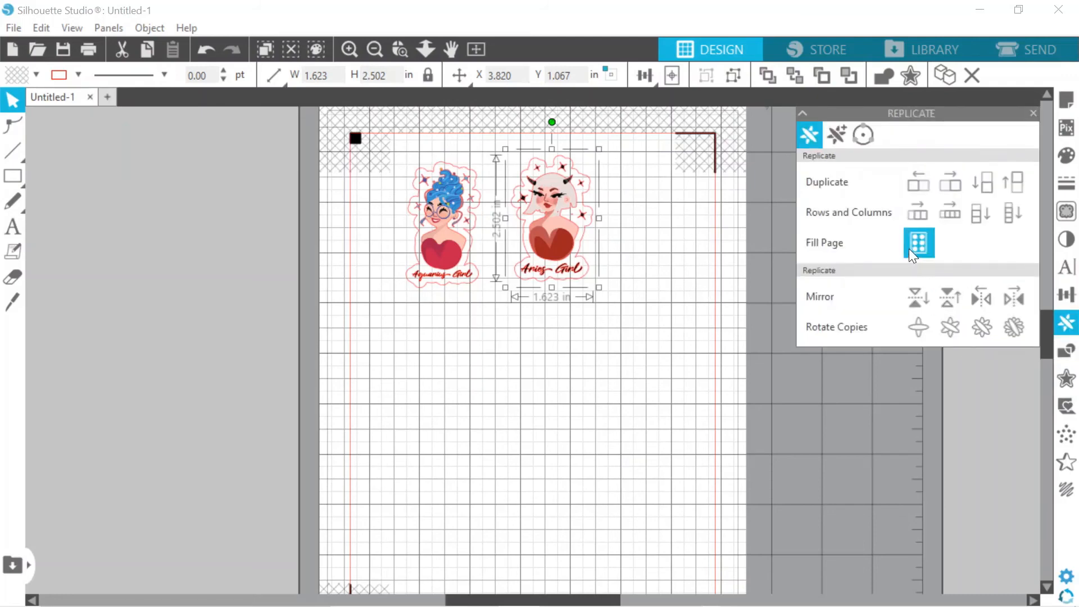
left_click(918, 247)
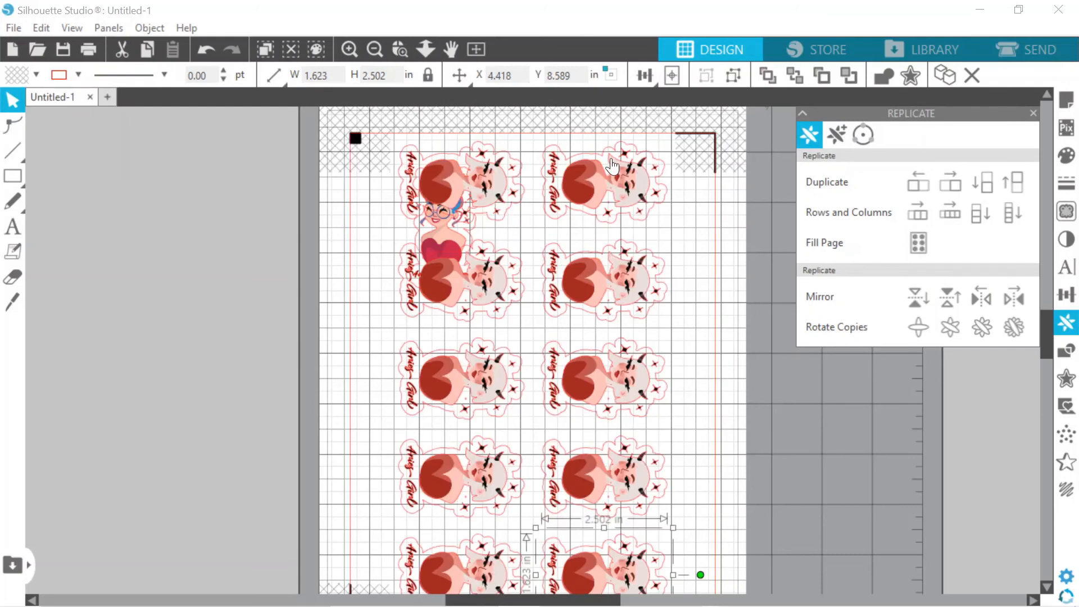
scroll(612, 166, "down", 3)
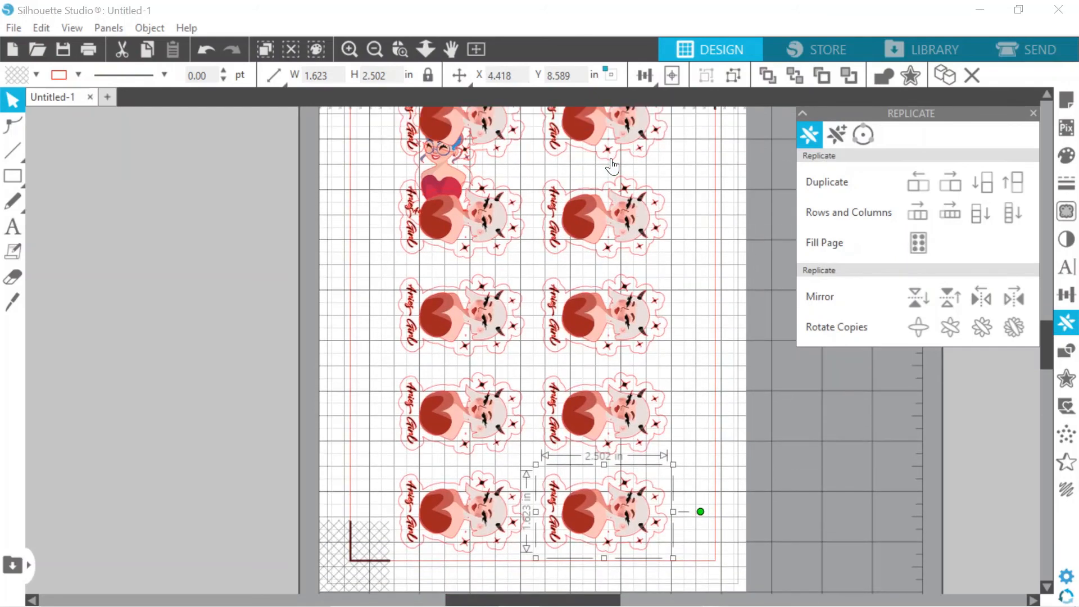
Step: Look over the filled page and undo the page fill of Aries Girl stickers
scroll(613, 166, "up", 3)
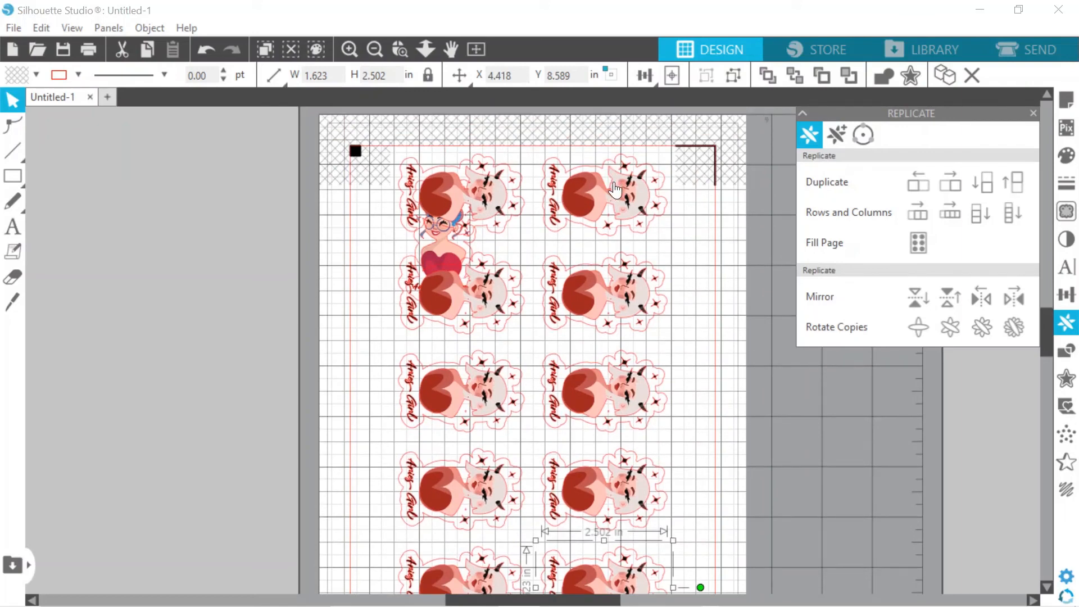
scroll(616, 190, "down", 1)
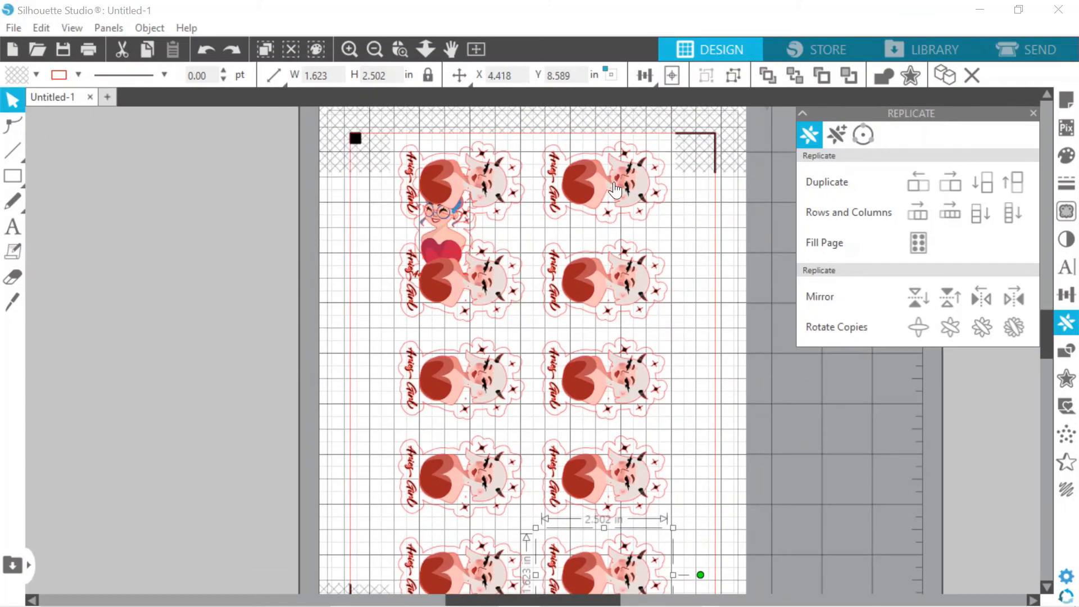
key("ctrl+z")
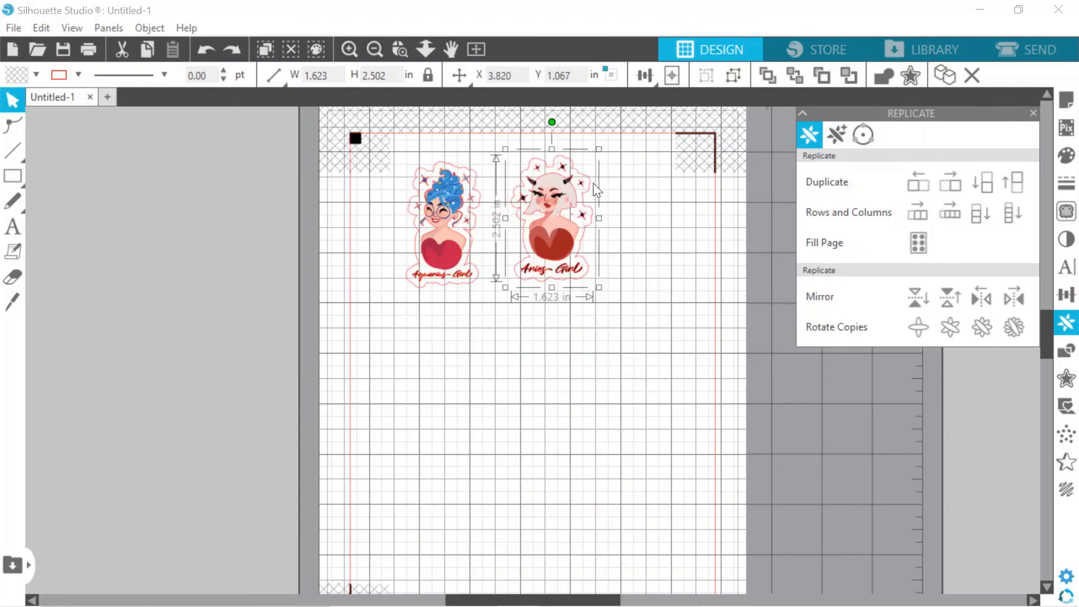
Step: Replicate the Aries Girl sticker into a column with three copies below it
left_click(1006, 230)
scroll(632, 405, "down", 2)
scroll(632, 400, "down", 2)
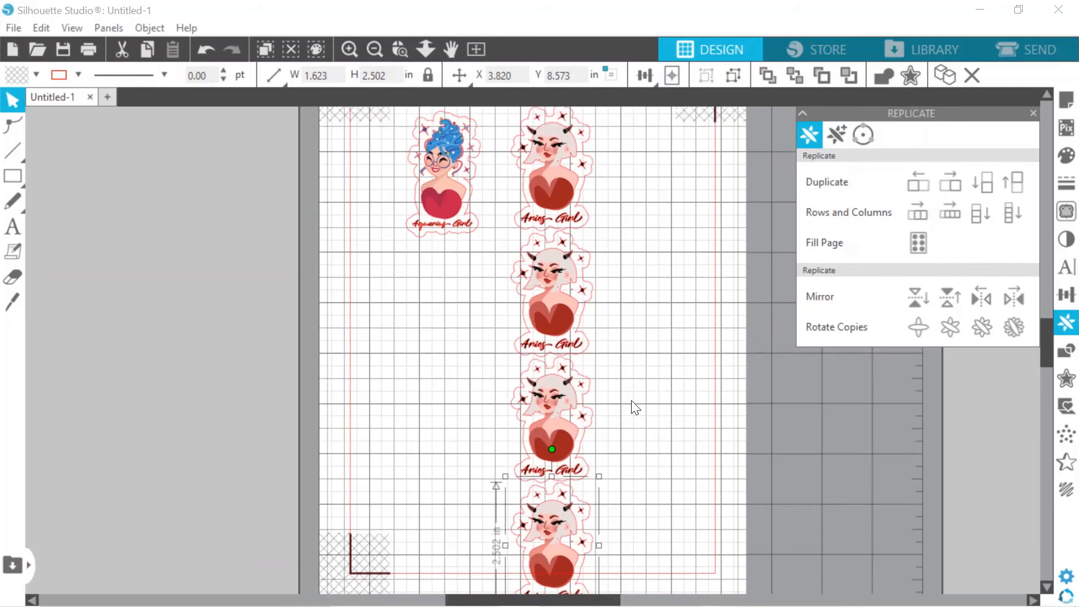
Step: Replicate the second Aries Girl sticker in the column into a row with three copies to its right
left_click(539, 285)
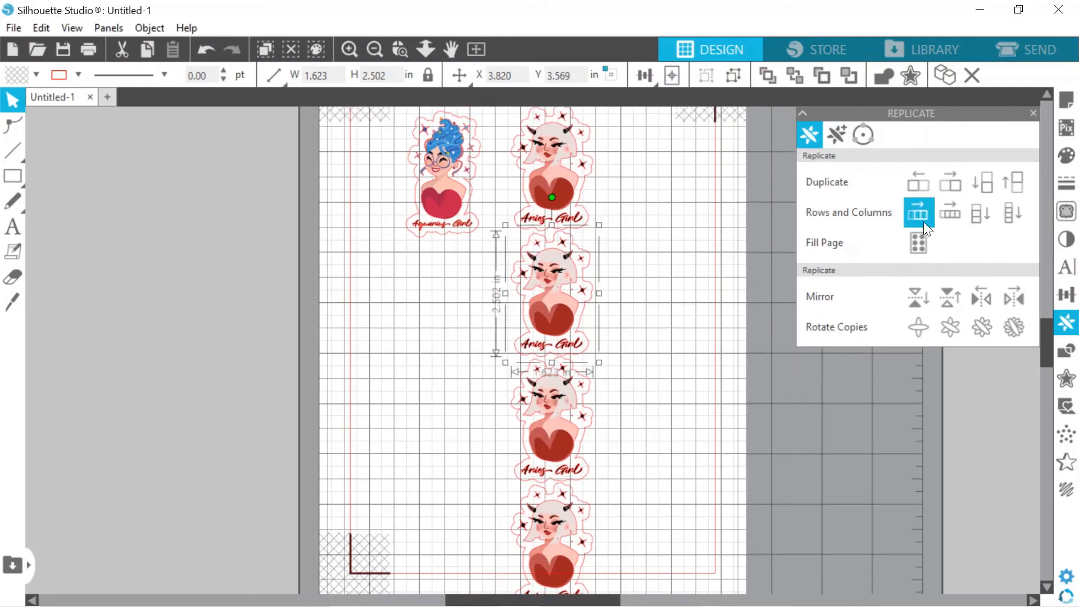
left_click(948, 219)
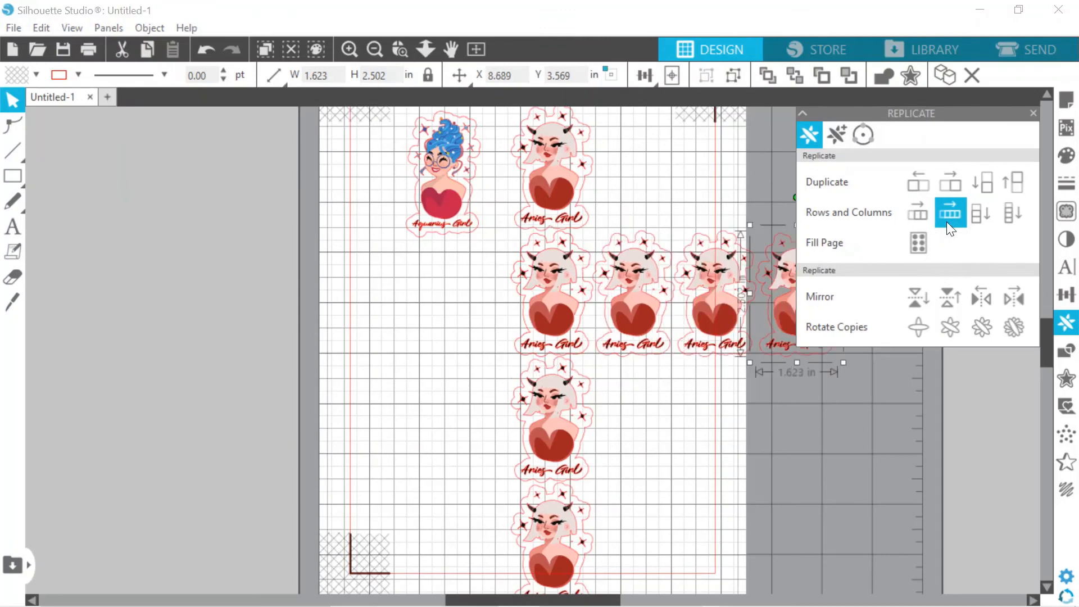
scroll(637, 297, "left", 1)
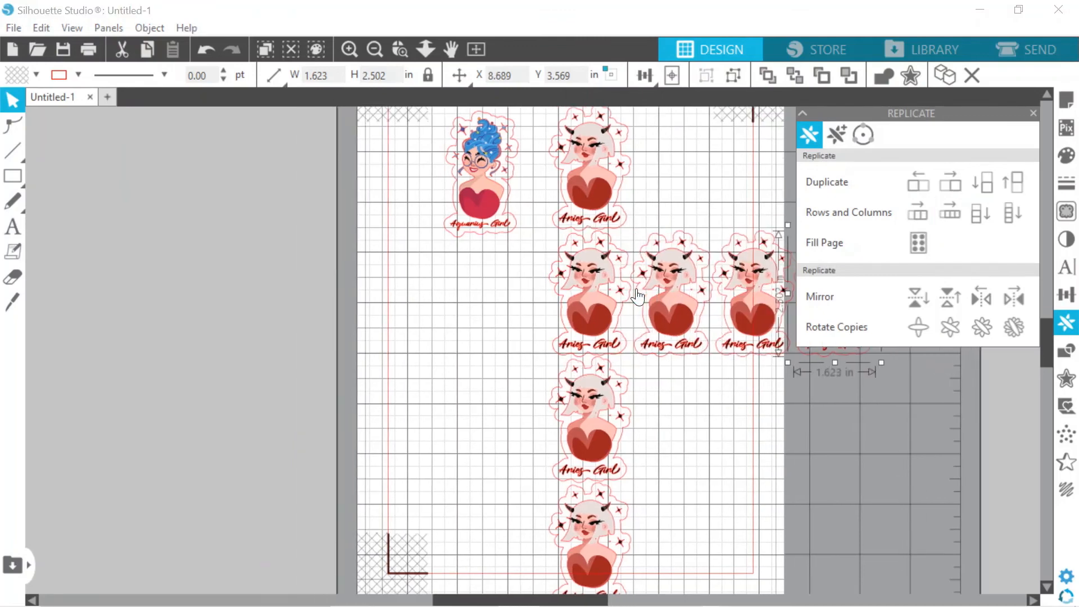
scroll(638, 296, "right", 2)
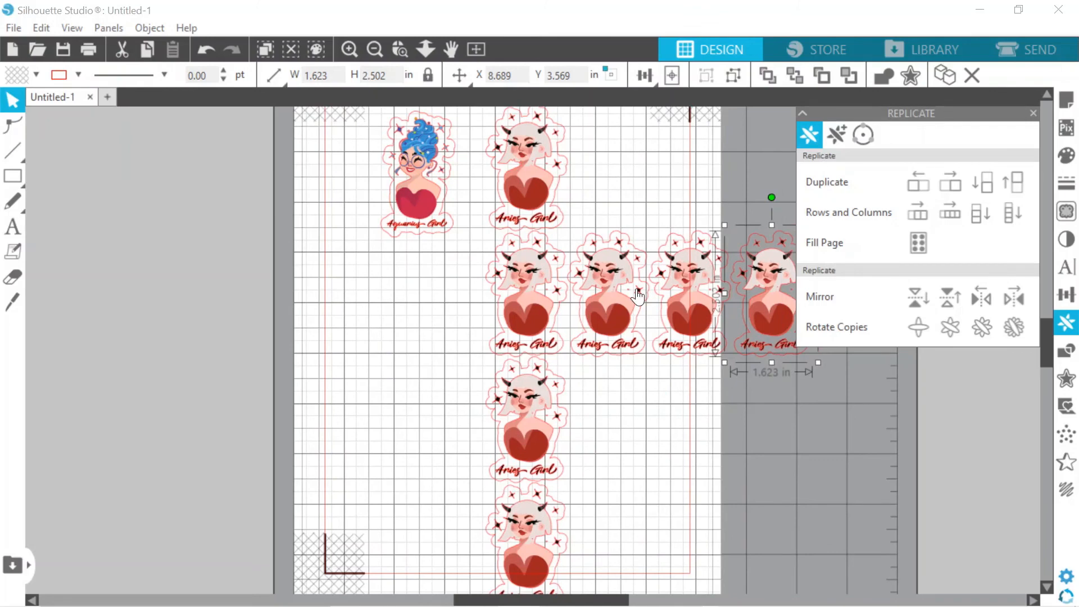
scroll(638, 297, "left", 1)
Step: Undo the row and column replications of the Aries Girl sticker
key("ctrl+z")
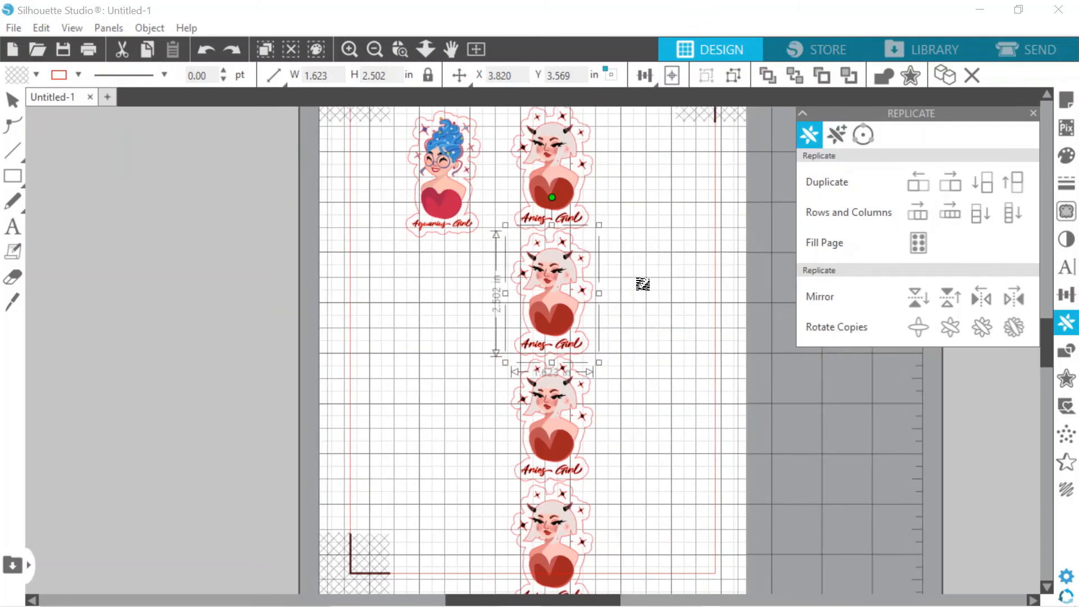
scroll(643, 284, "up", 2)
key("ctrl+z")
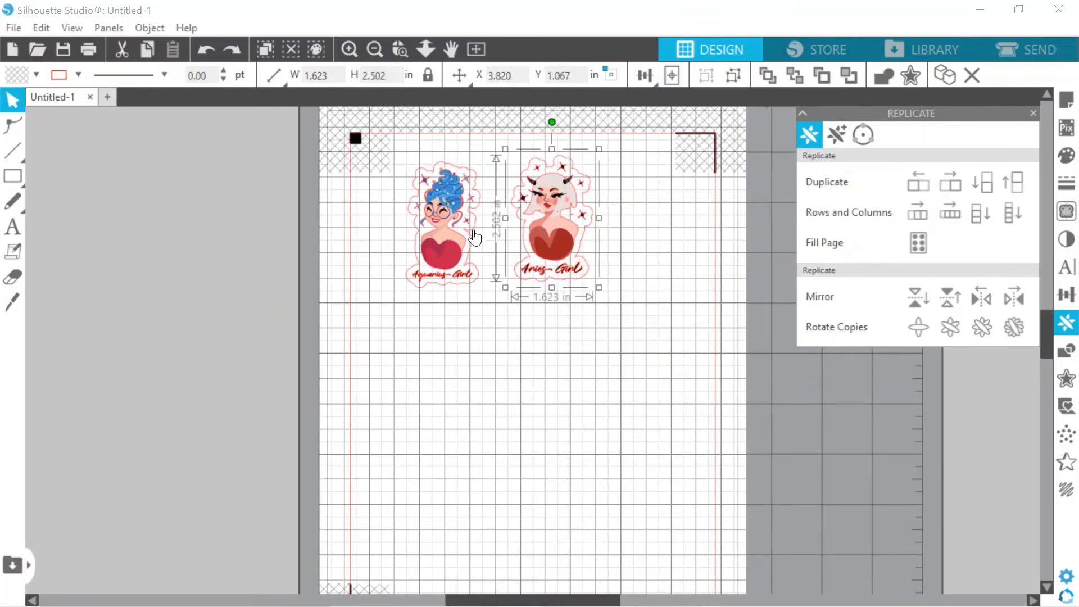
Step: Reposition the Aquarius Girl and Aries Girl stickers side by side just inside the page's upper-left registration mark area
left_click_drag(575, 233, 429, 350)
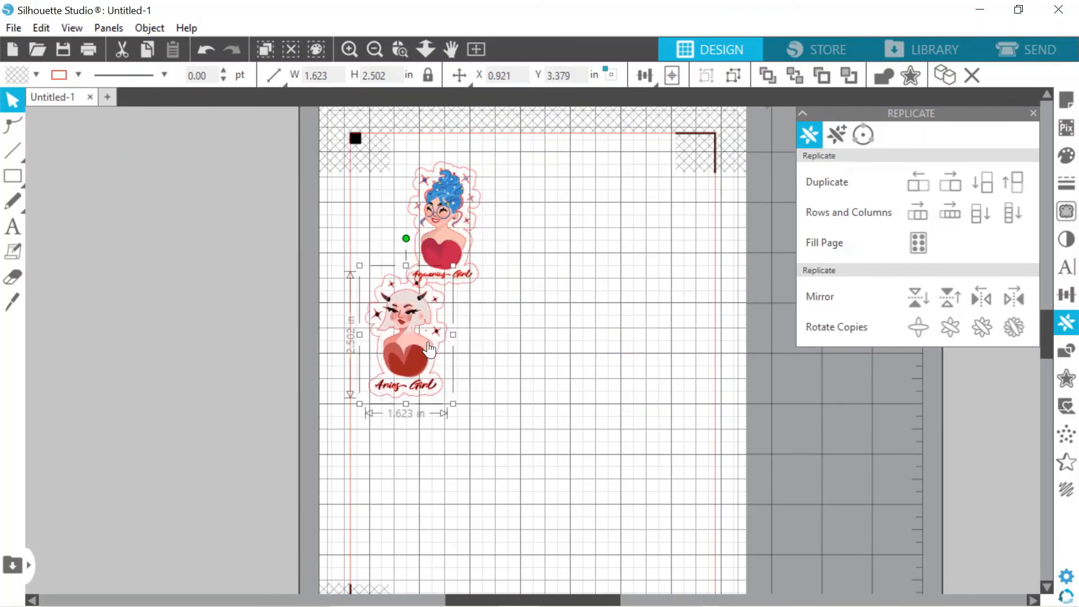
left_click_drag(459, 232, 436, 193)
left_click(492, 236)
left_click_drag(419, 301, 526, 188)
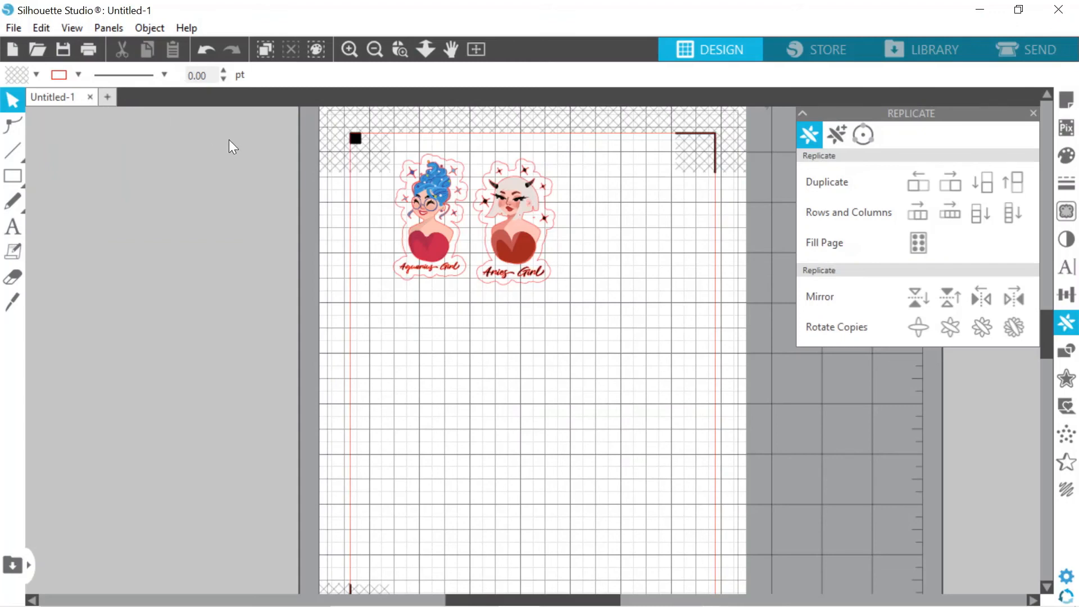
Step: Close the current document without saving and merge Zodiac_girl_planner_stickers from the Cameo 4 folder into the new document
left_click(90, 96)
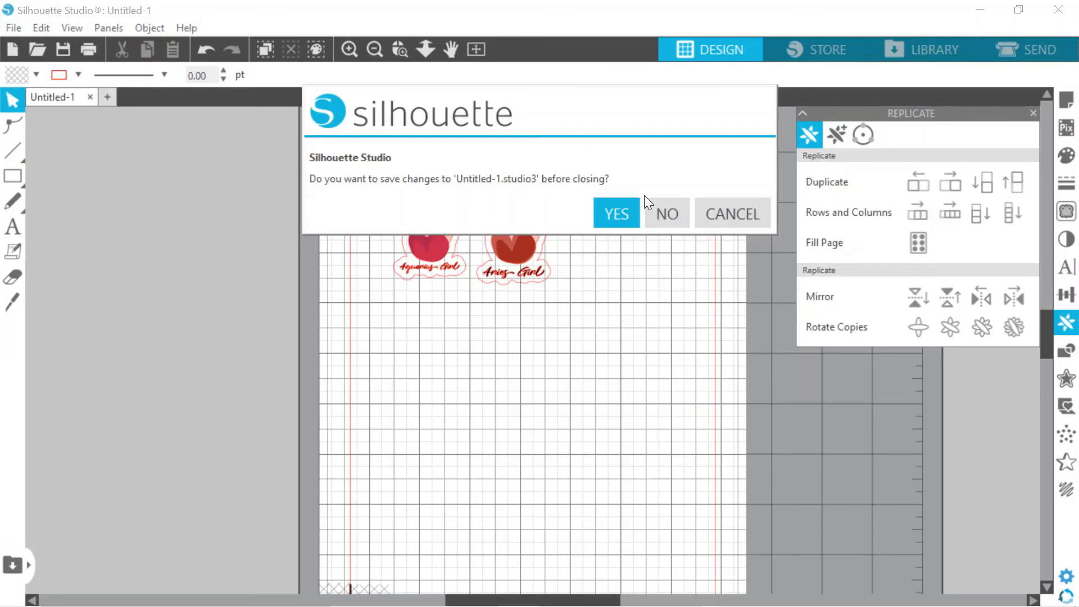
left_click(664, 212)
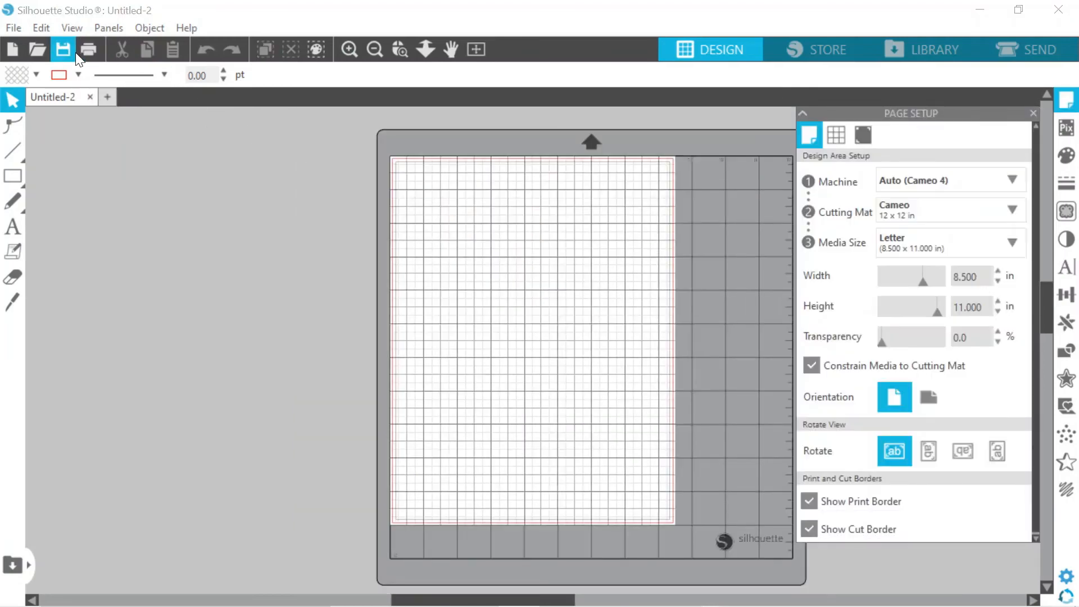
left_click(23, 33)
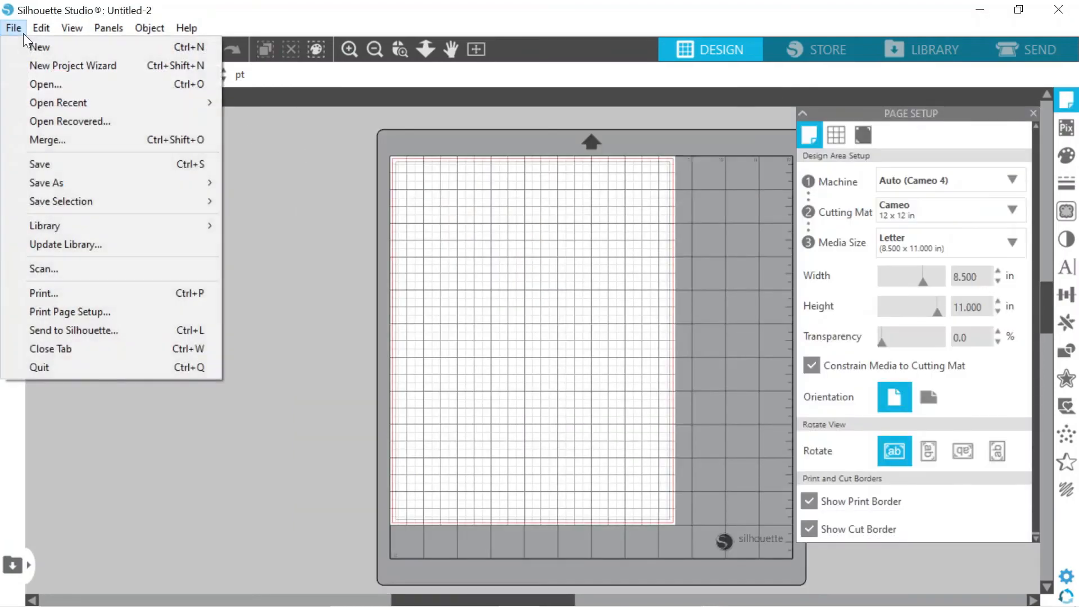
left_click(52, 139)
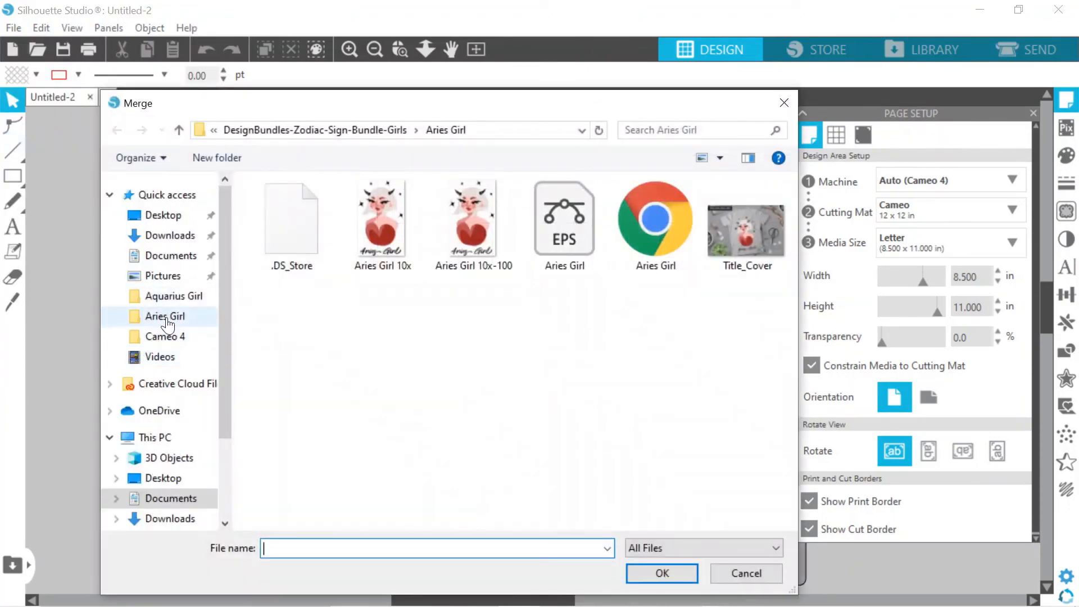
left_click(169, 336)
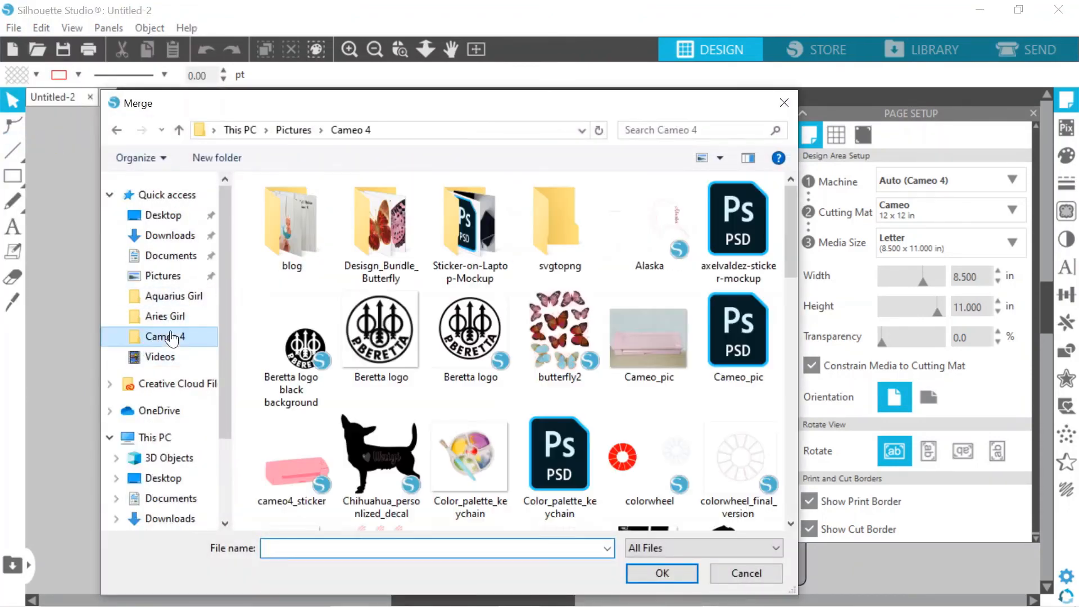
scroll(543, 422, "down", 10)
scroll(544, 427, "down", 5)
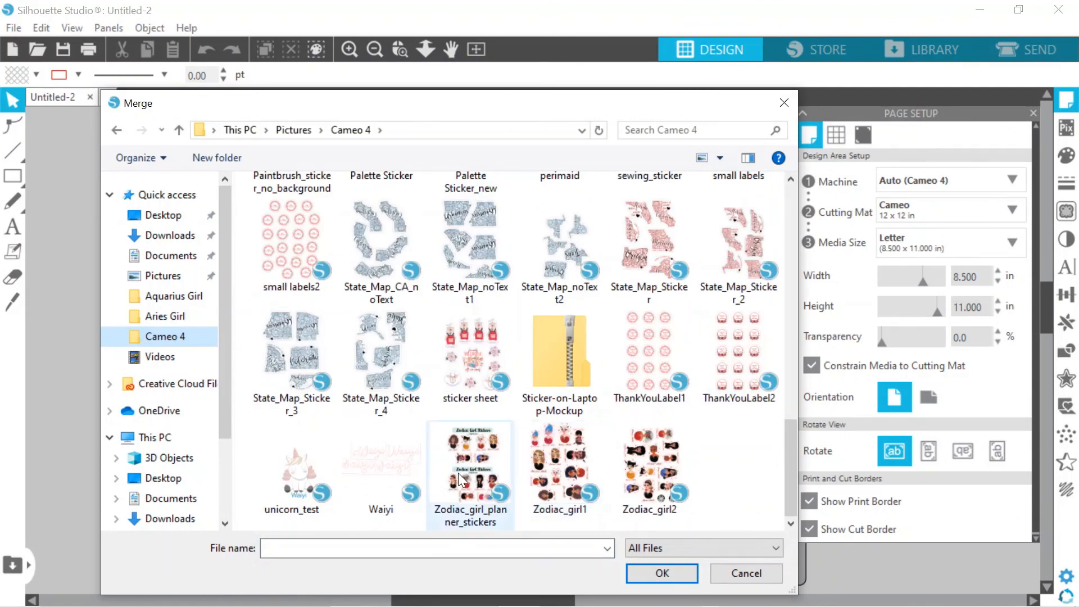
double_click(498, 457)
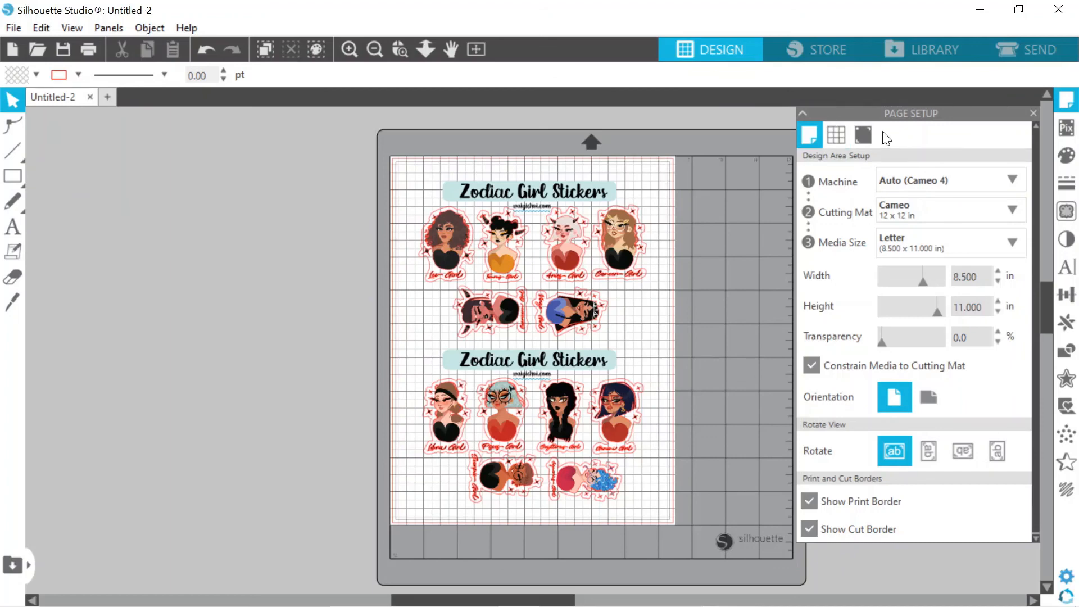
Step: Turn on registration marks for the Zodiac Girl sticker page
left_click(863, 135)
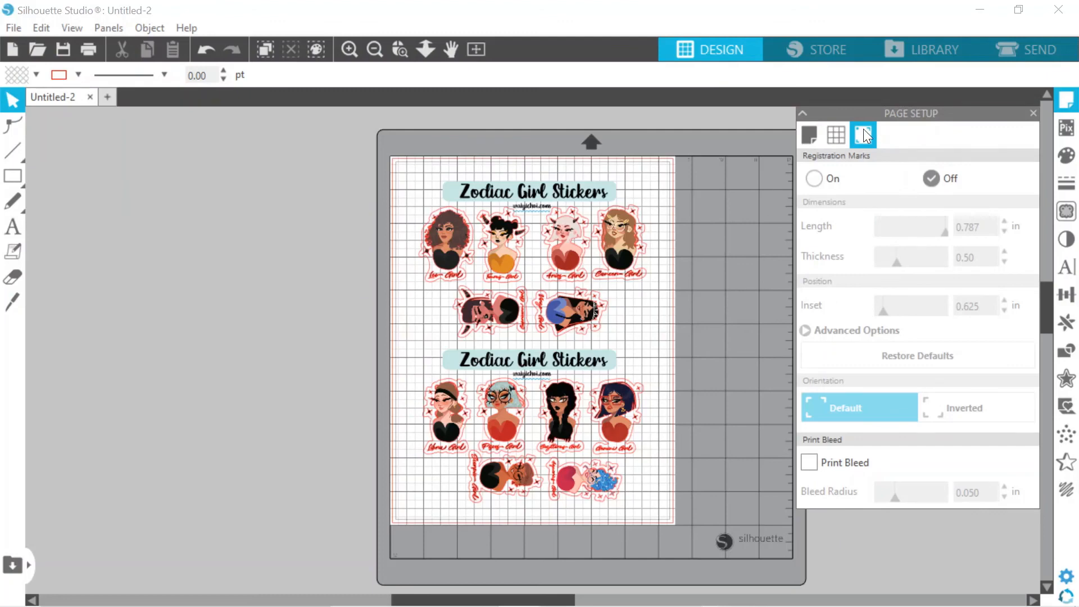
left_click(818, 180)
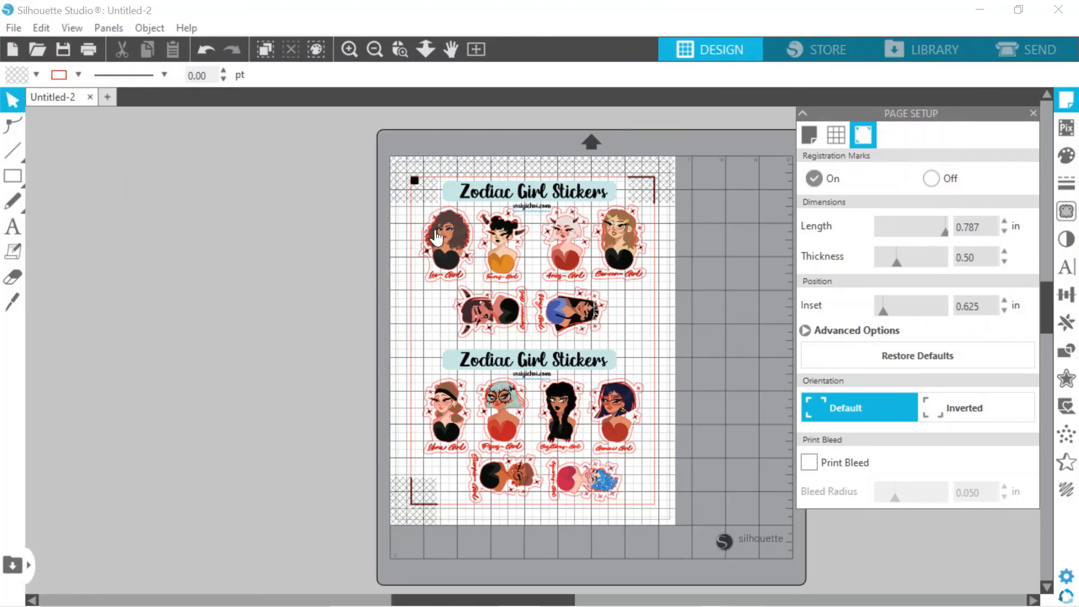
Step: Try placing the Leo Girl sticker over the upper-left registration mark and undo the moves
left_click(438, 238)
left_click_drag(438, 237, 406, 243)
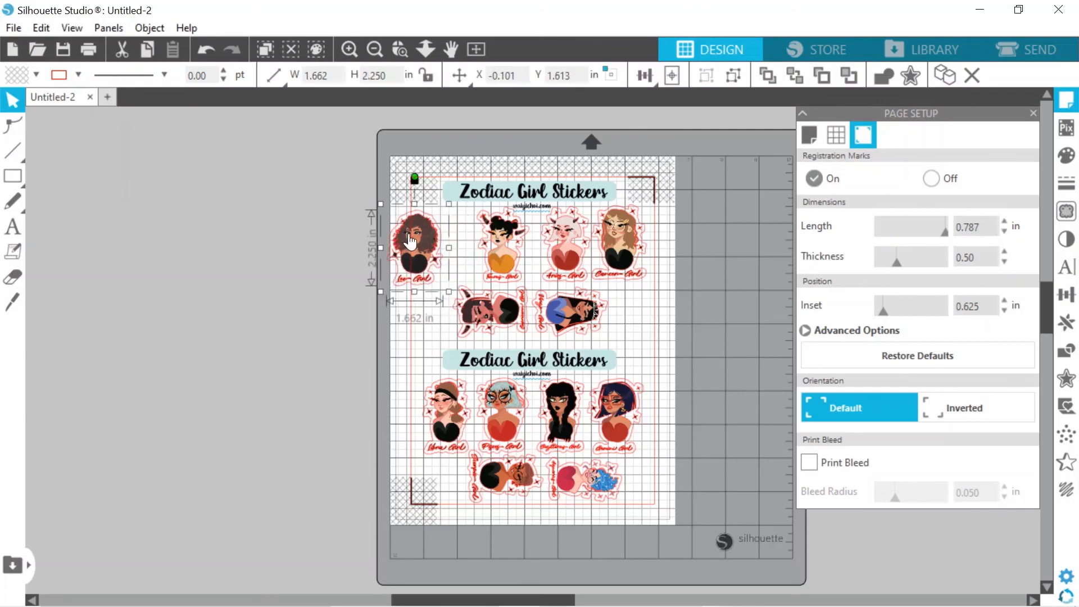
left_click_drag(422, 240, 425, 216)
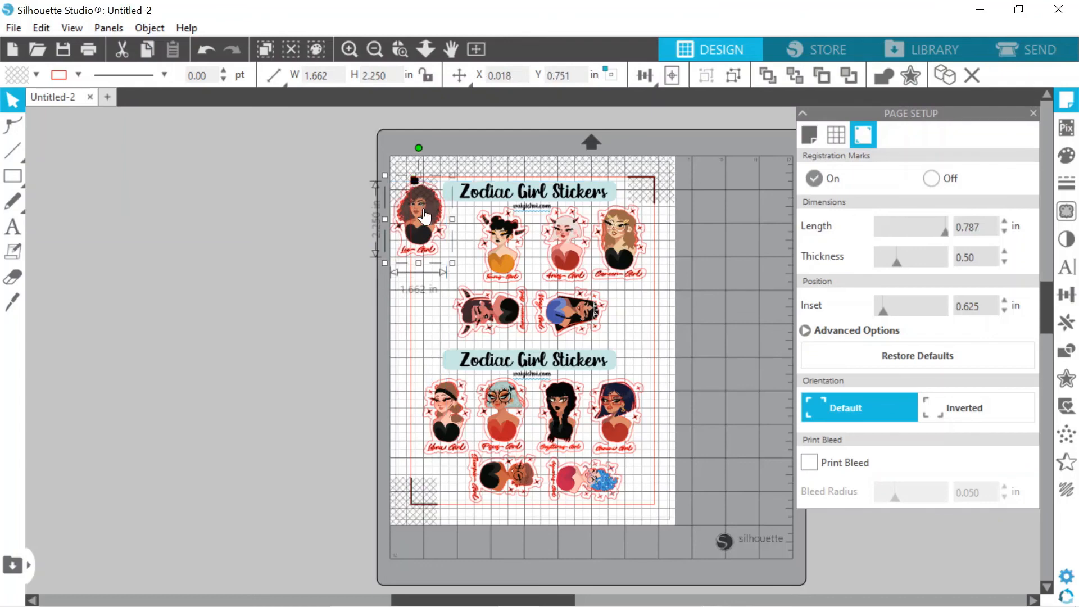
key("ctrl+z")
key("ctrl+z")
key("ctrl+z")
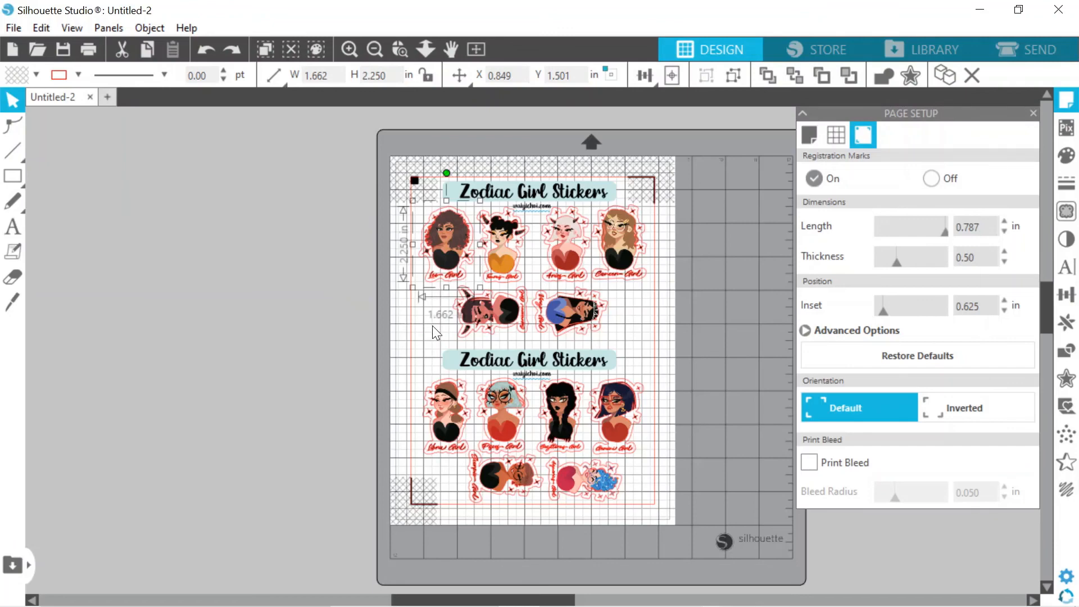
Step: Check the cut lines of the Zodiac Girl sticker sheet in the send view and return to the design view
left_click(436, 349)
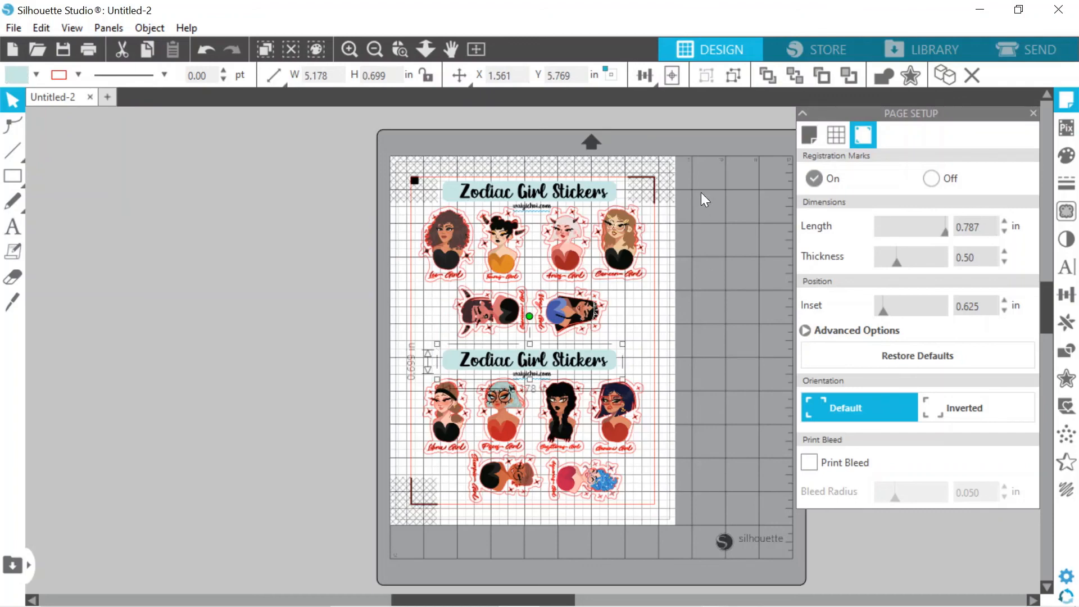
left_click(1021, 62)
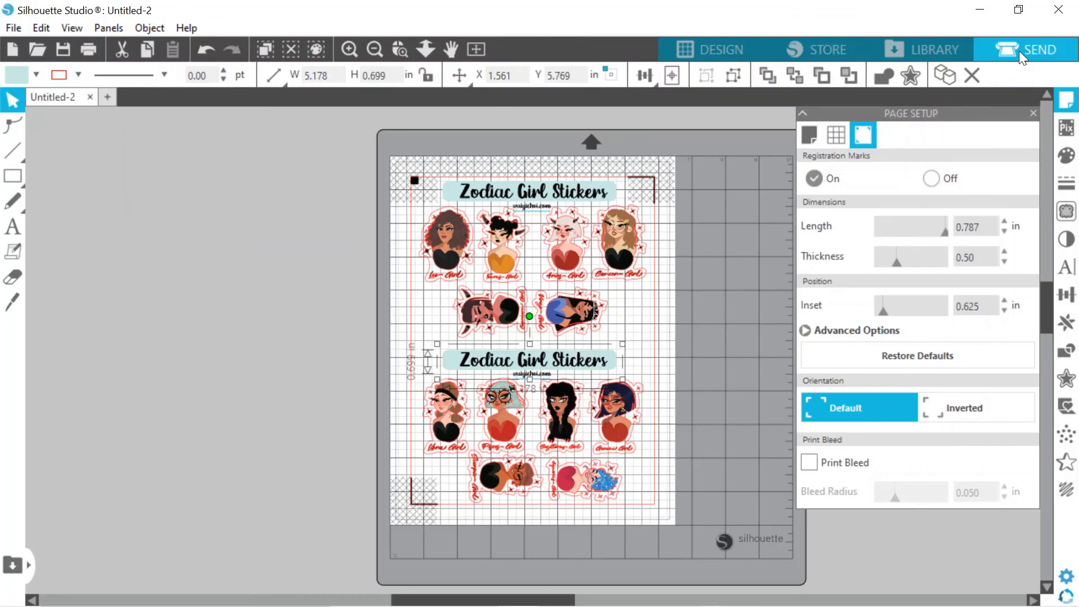
left_click(1021, 54)
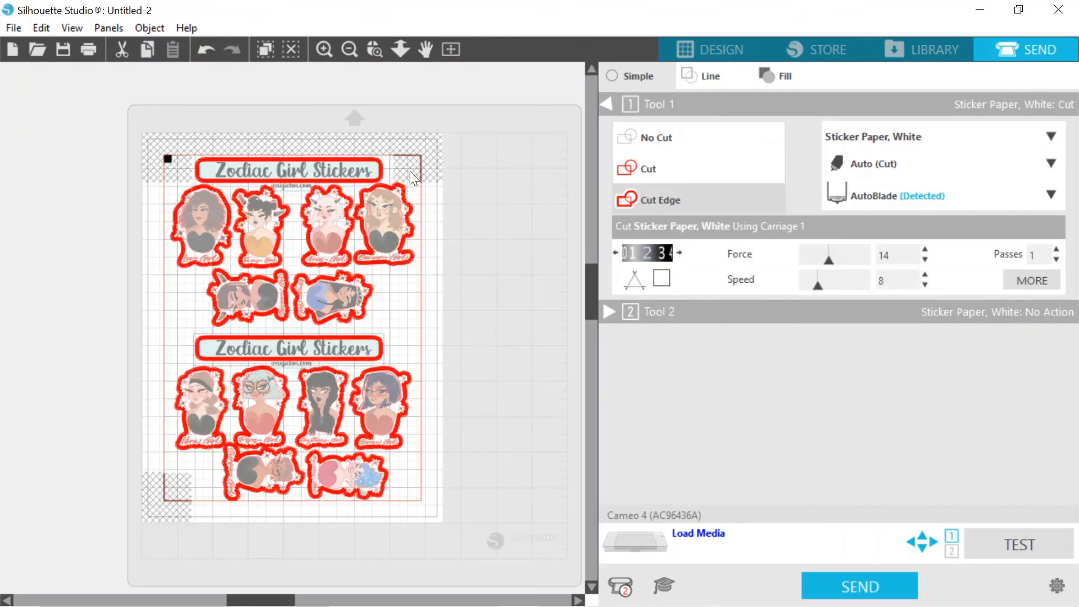
left_click(702, 51)
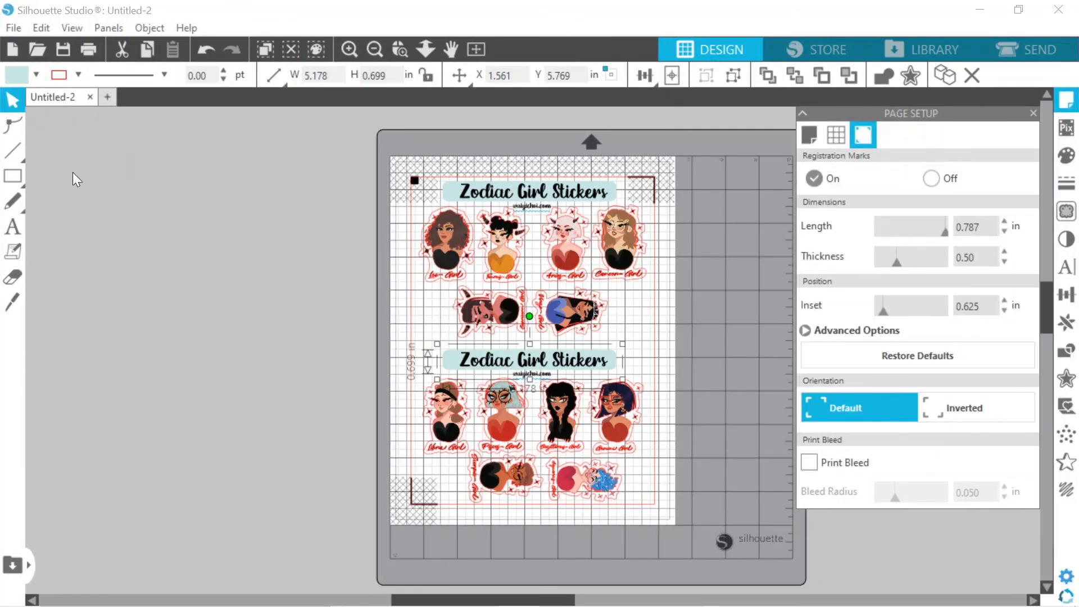
Step: Open the print preview of the sticker sheet and look over the page
left_click(95, 55)
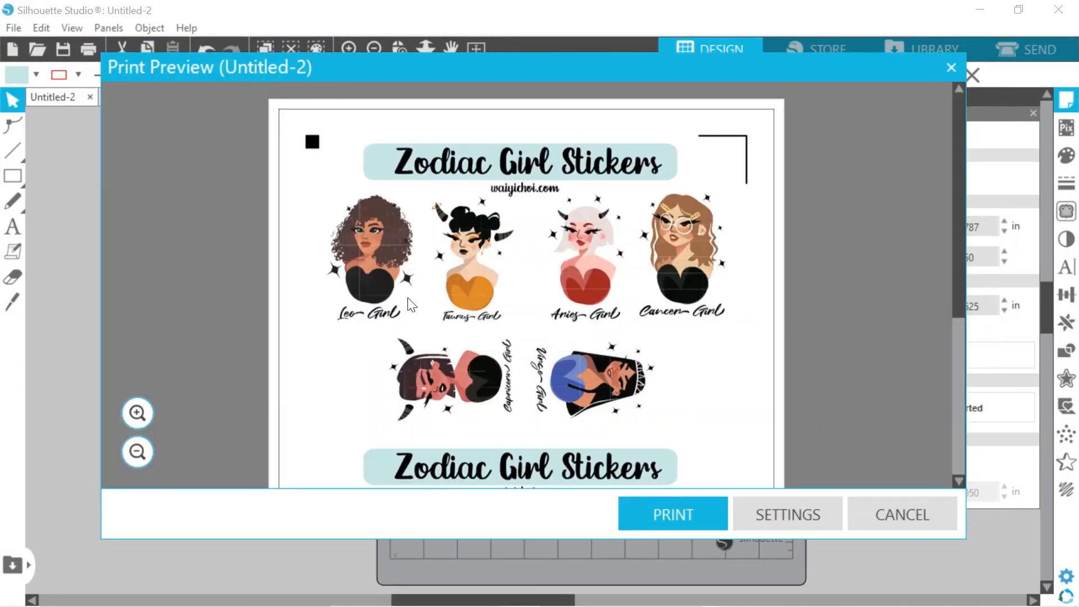
scroll(410, 305, "down", 5)
scroll(410, 304, "up", 6)
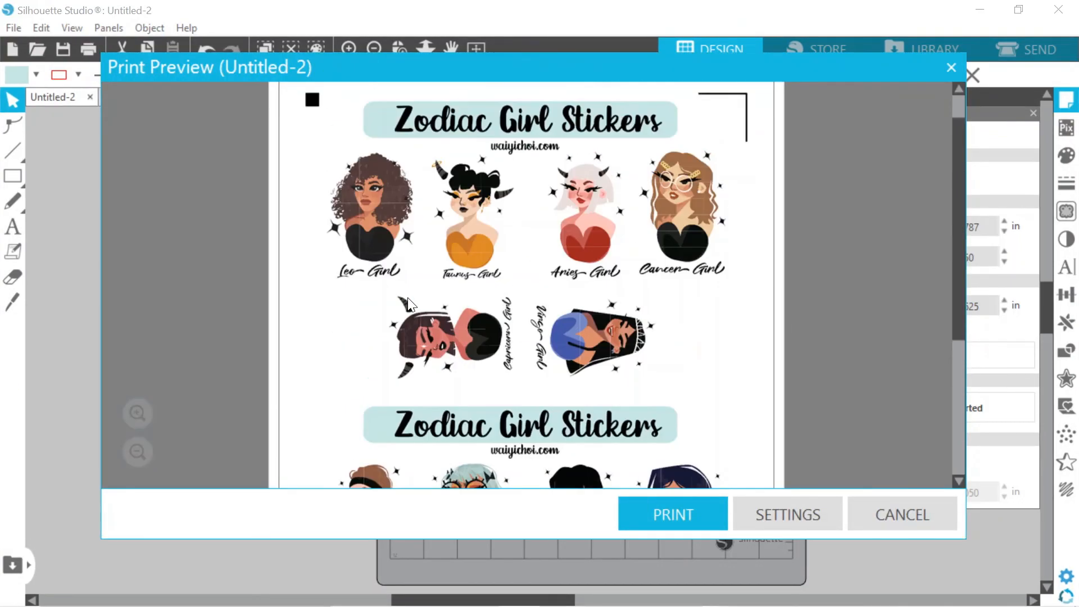
Step: Choose the EPSON ET-3760 Series printer for the sticker sheet and check the media types in its paper and quality preferences
left_click(650, 522)
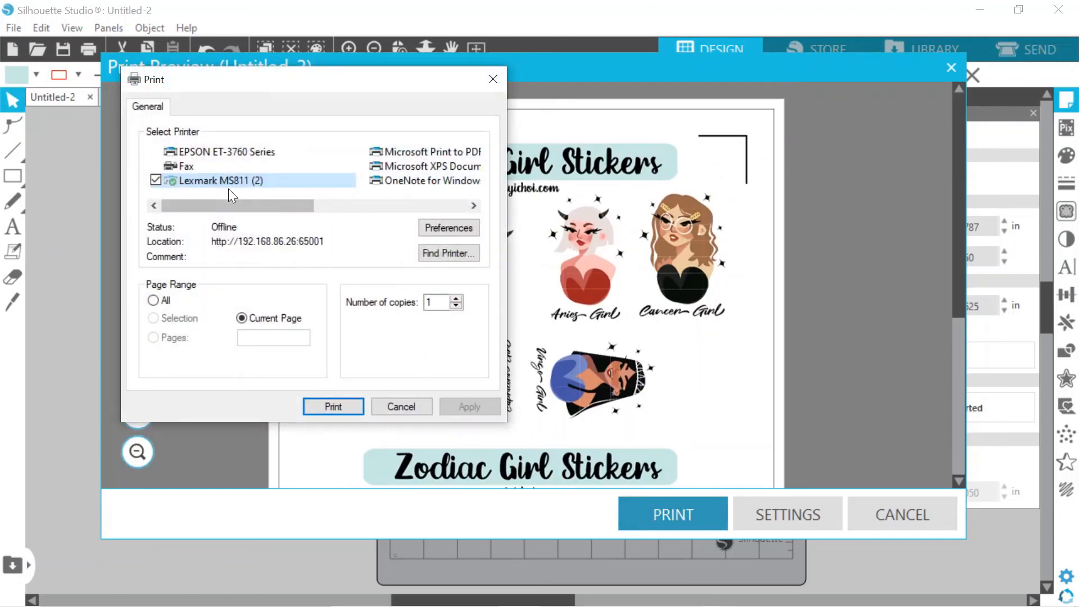
left_click(250, 152)
left_click(437, 230)
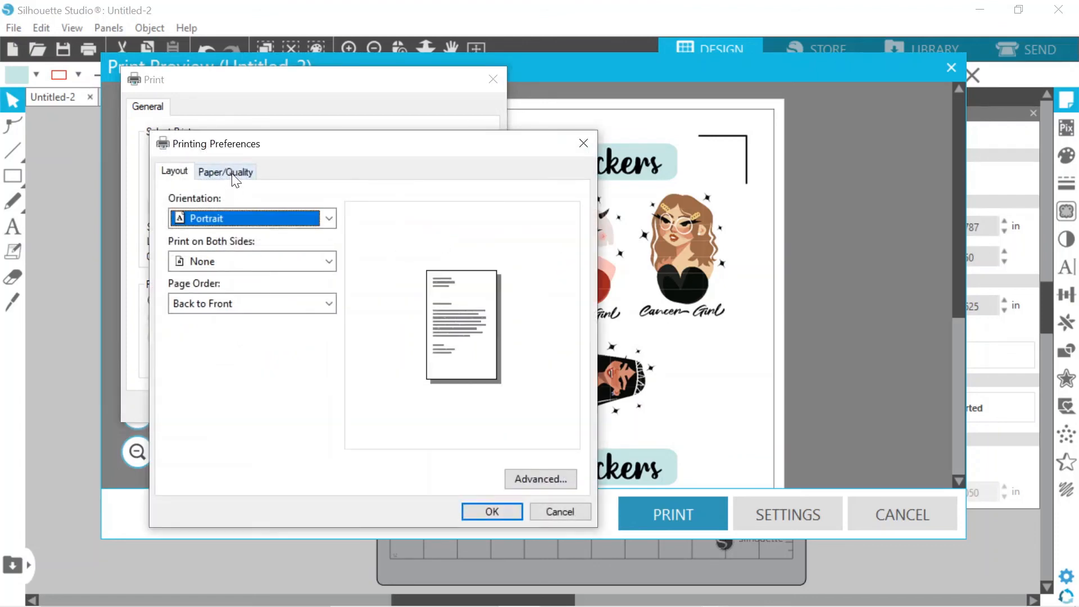
left_click(235, 180)
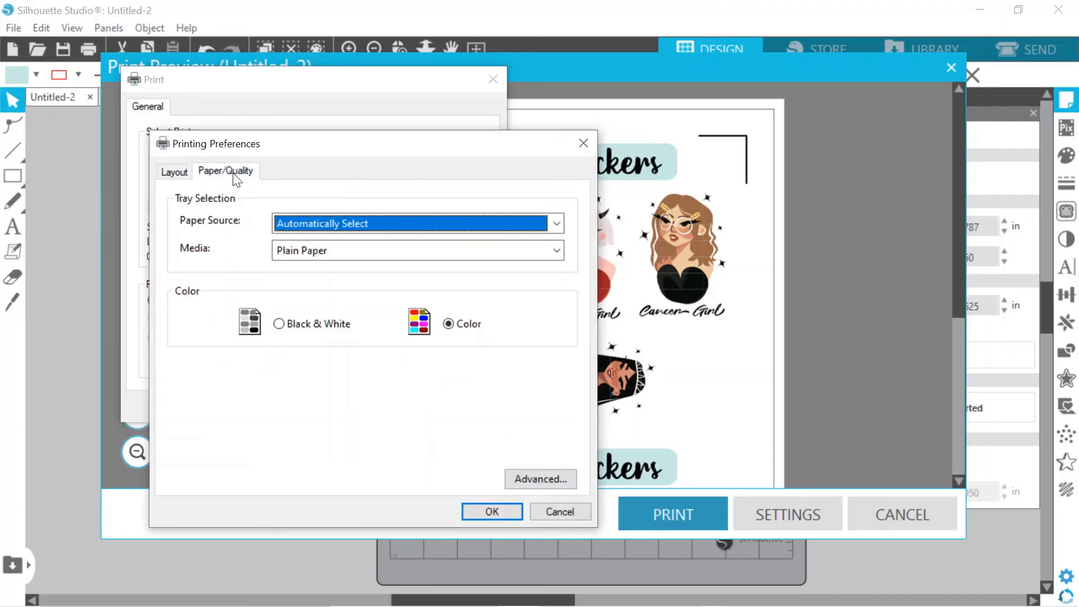
left_click(307, 254)
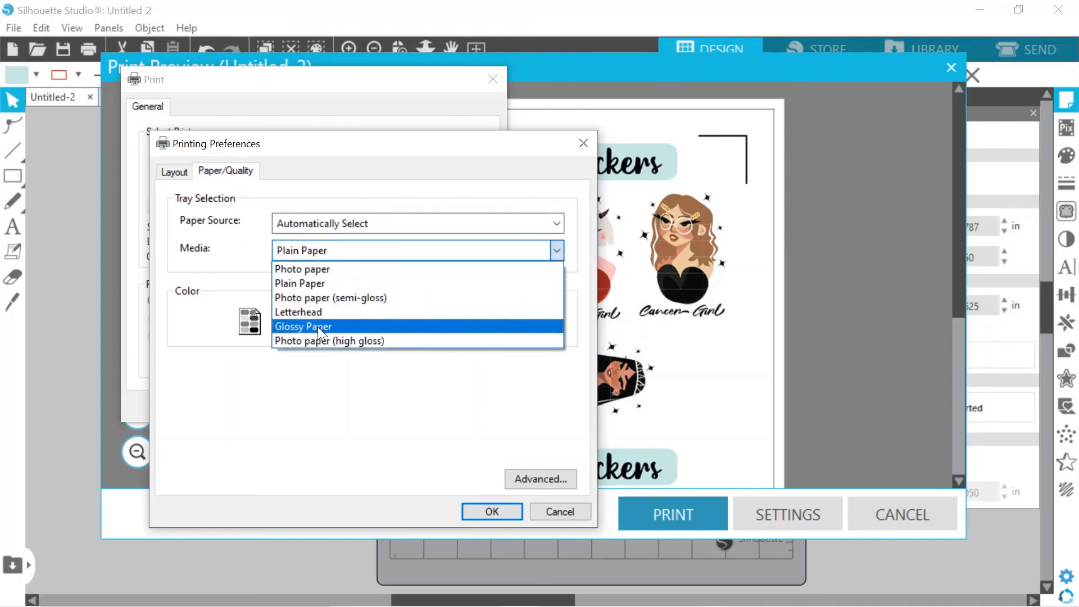
left_click(313, 430)
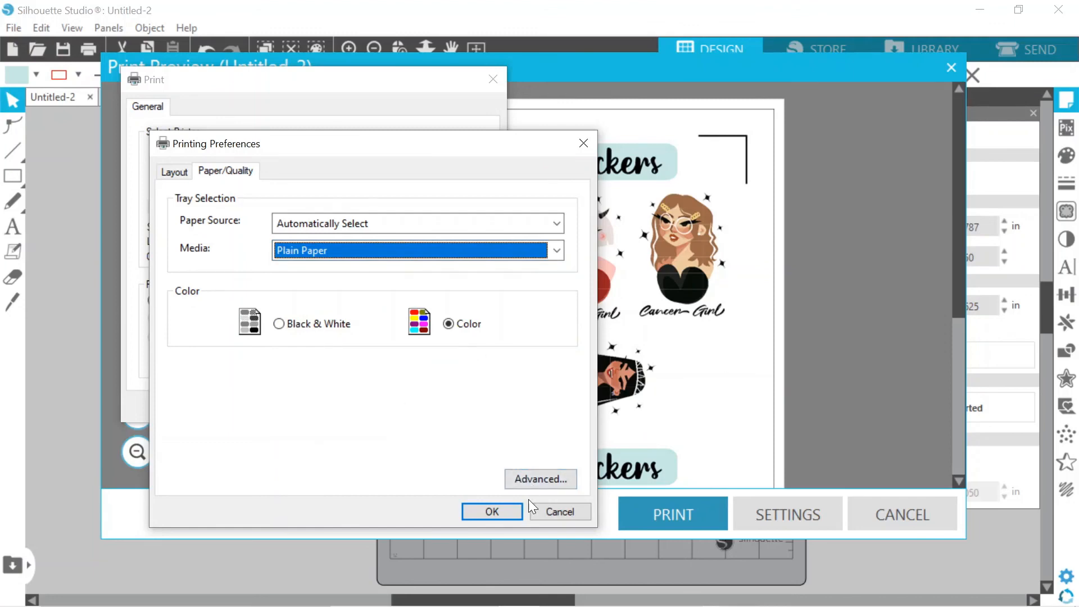
Step: Set the printer's output quality to High quality, apply the preferences, and leave the print preview without printing
left_click(528, 484)
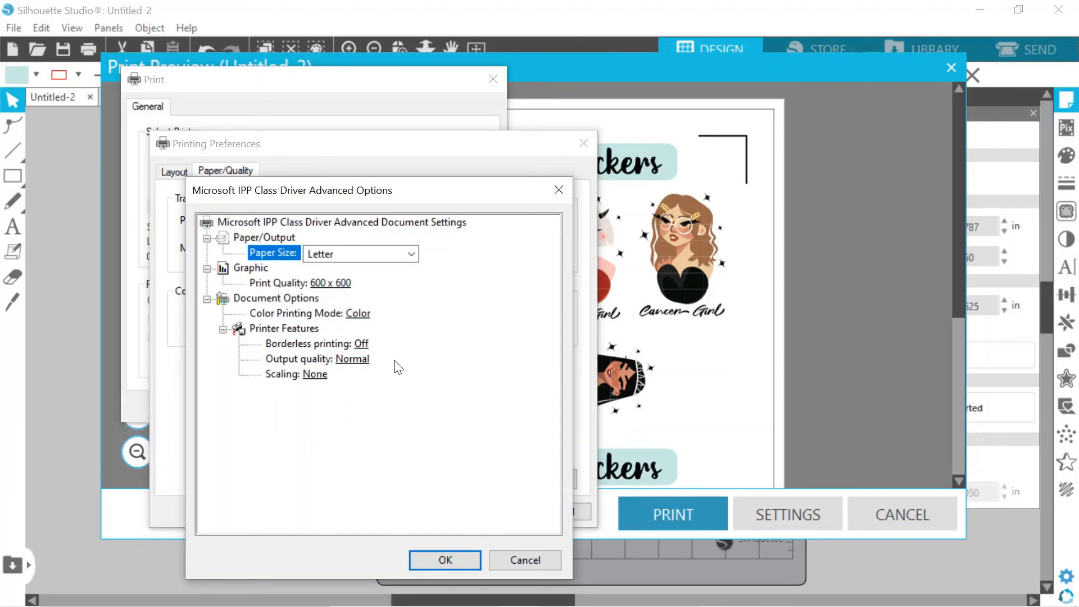
left_click(349, 362)
left_click(352, 362)
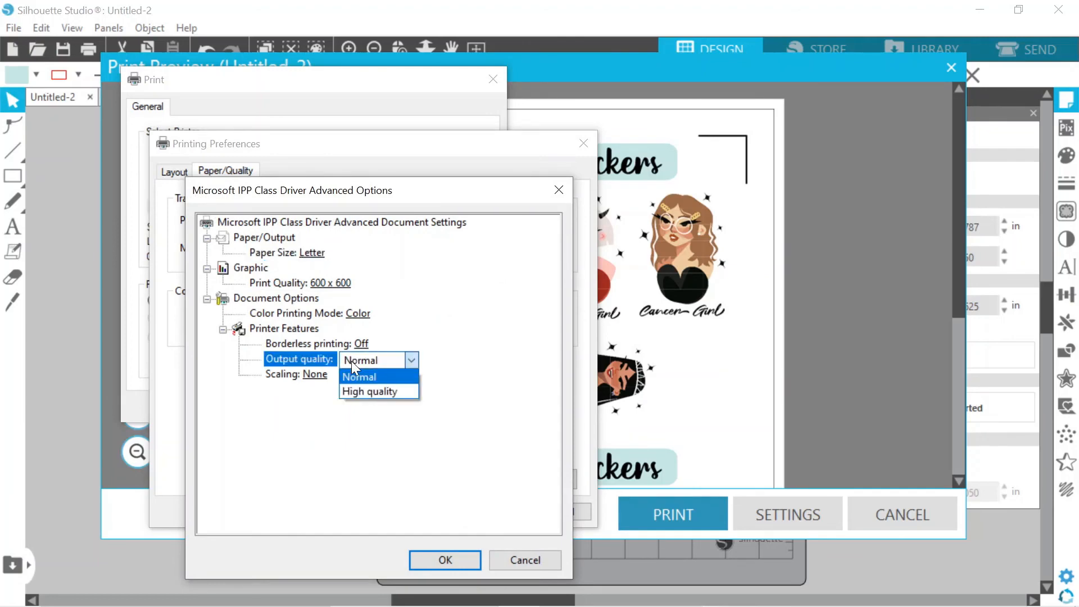
left_click(354, 390)
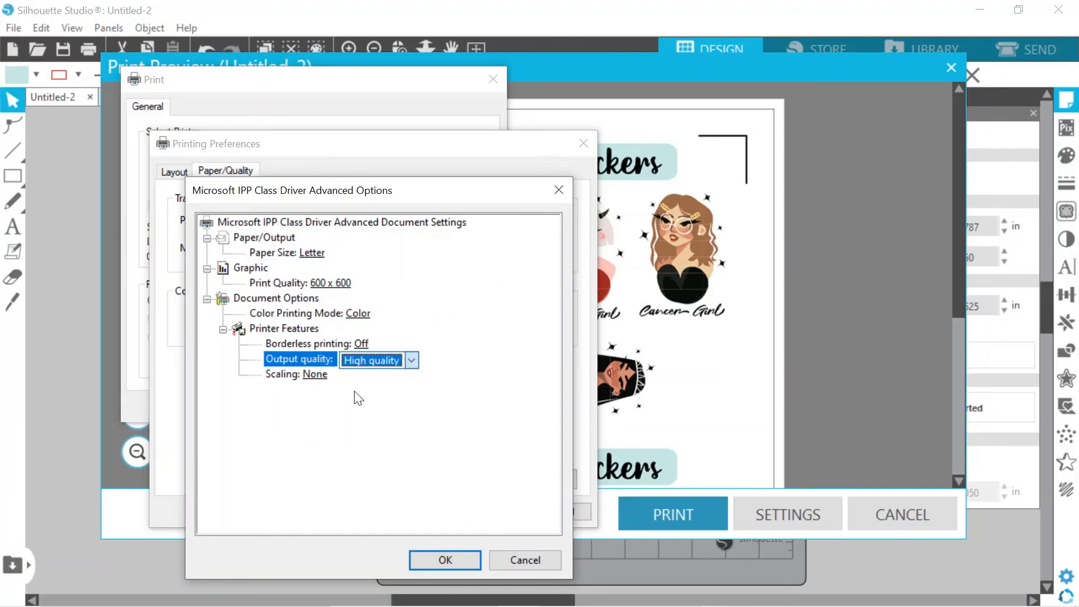
left_click(457, 557)
left_click(490, 512)
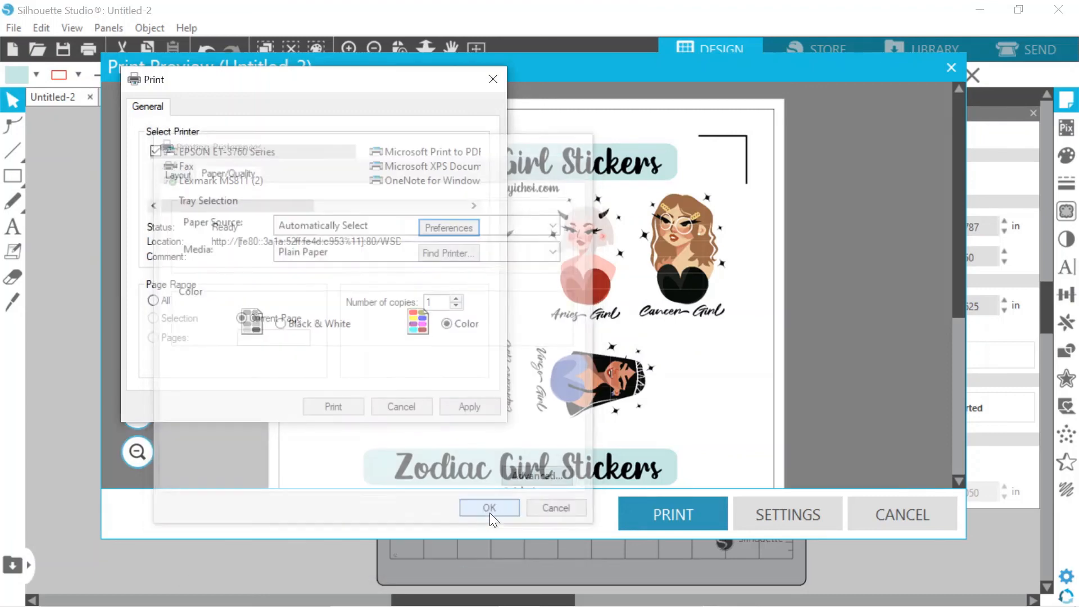
left_click(481, 412)
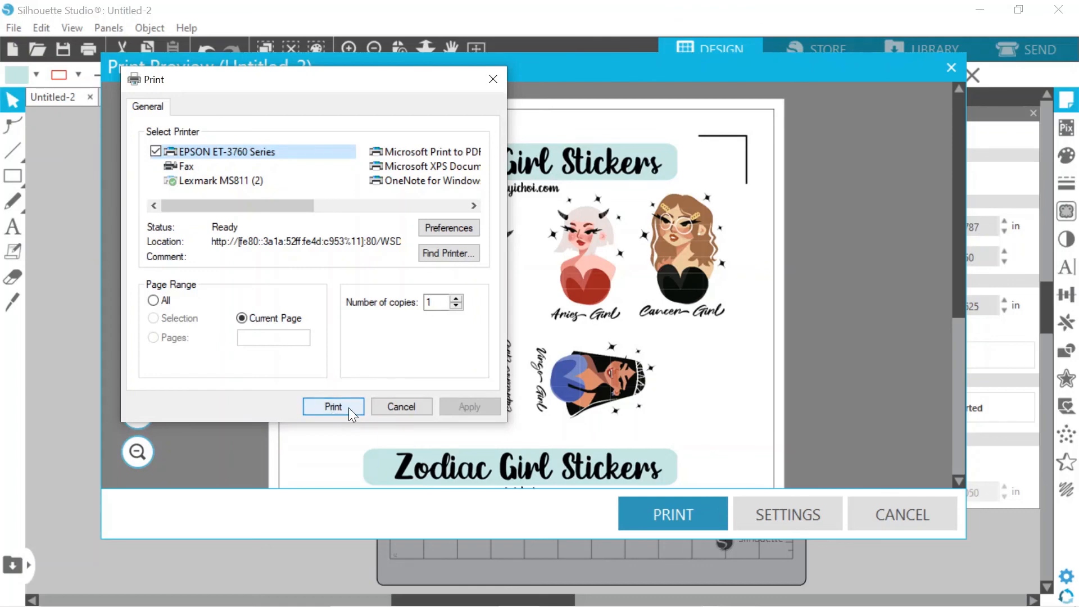
left_click(395, 402)
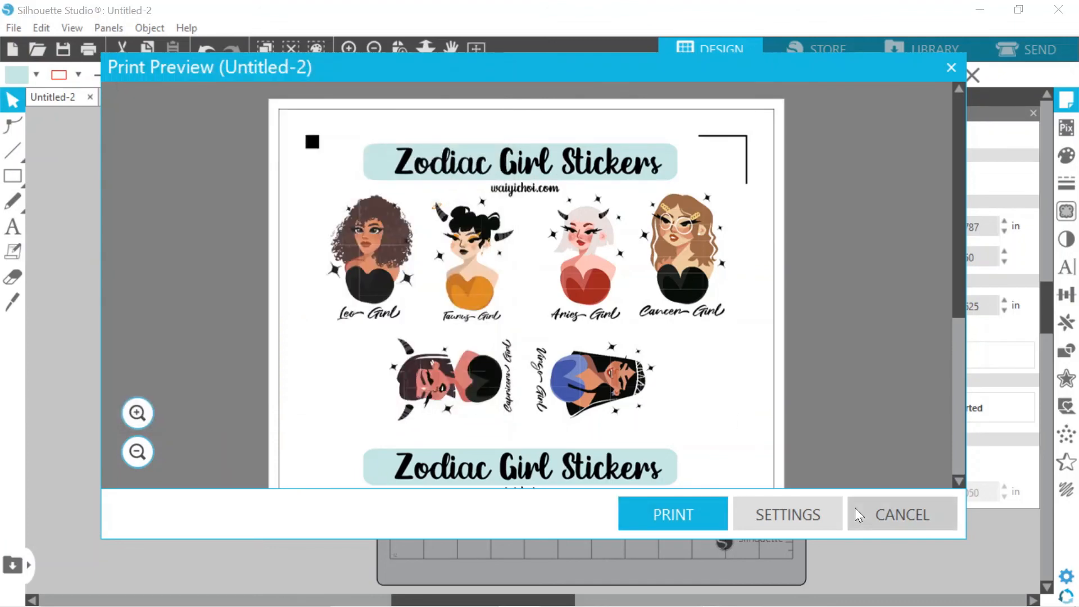
left_click(925, 521)
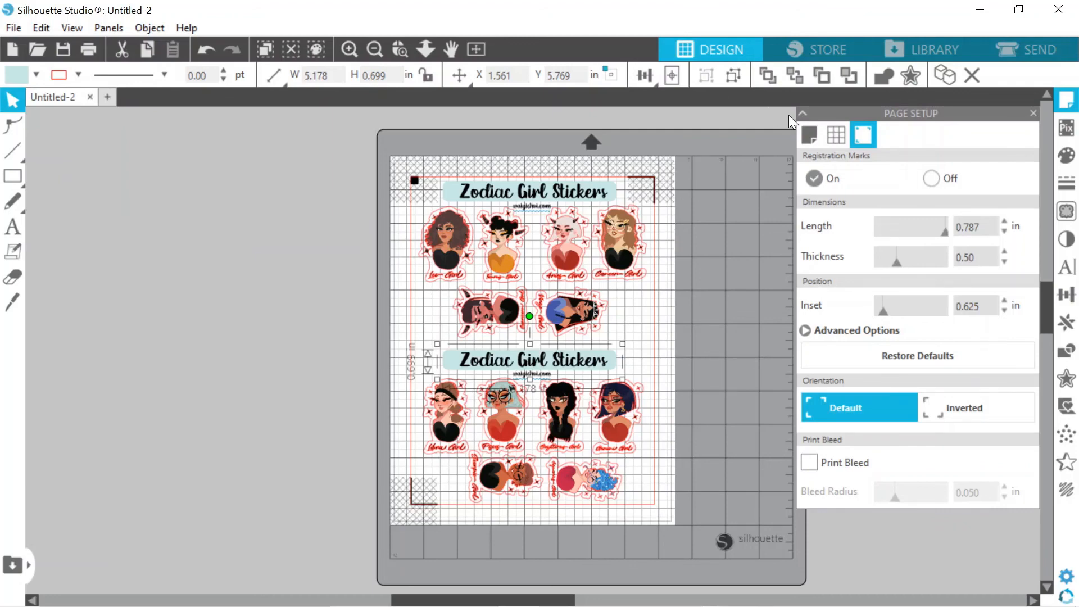
Step: Open the send view of the sticker sheet and examine the material types available for Tool 1, keeping Sticker Paper, White
left_click(1017, 50)
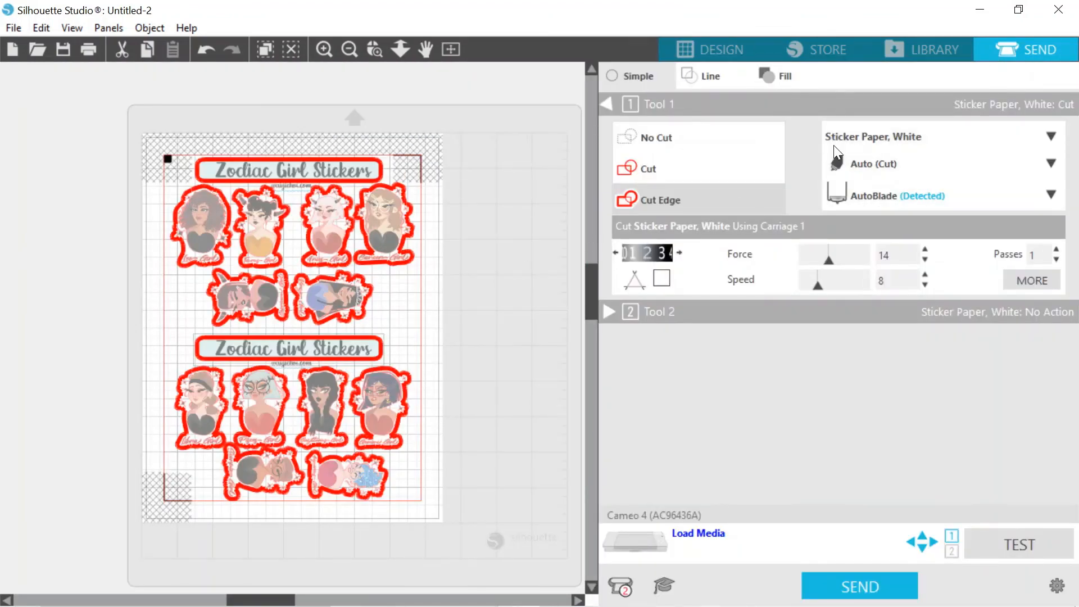
left_click(867, 145)
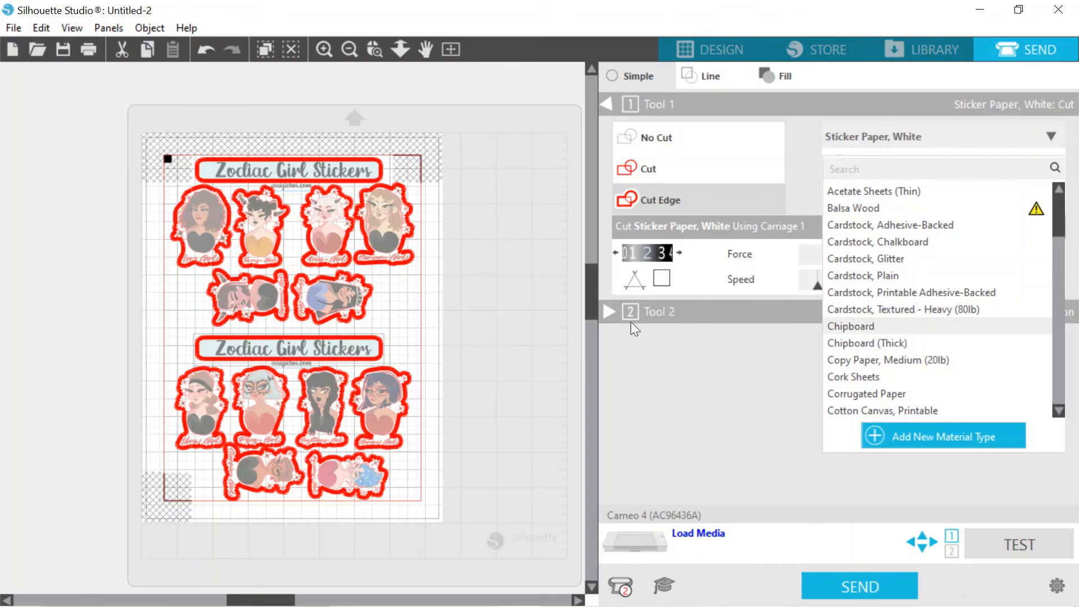
left_click(423, 355)
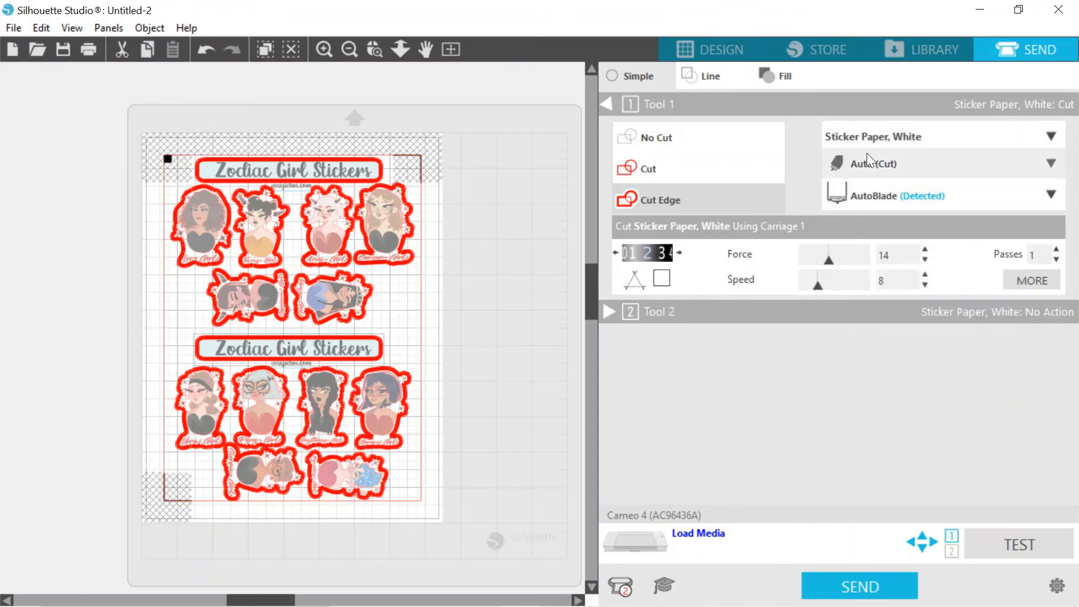
left_click(875, 128)
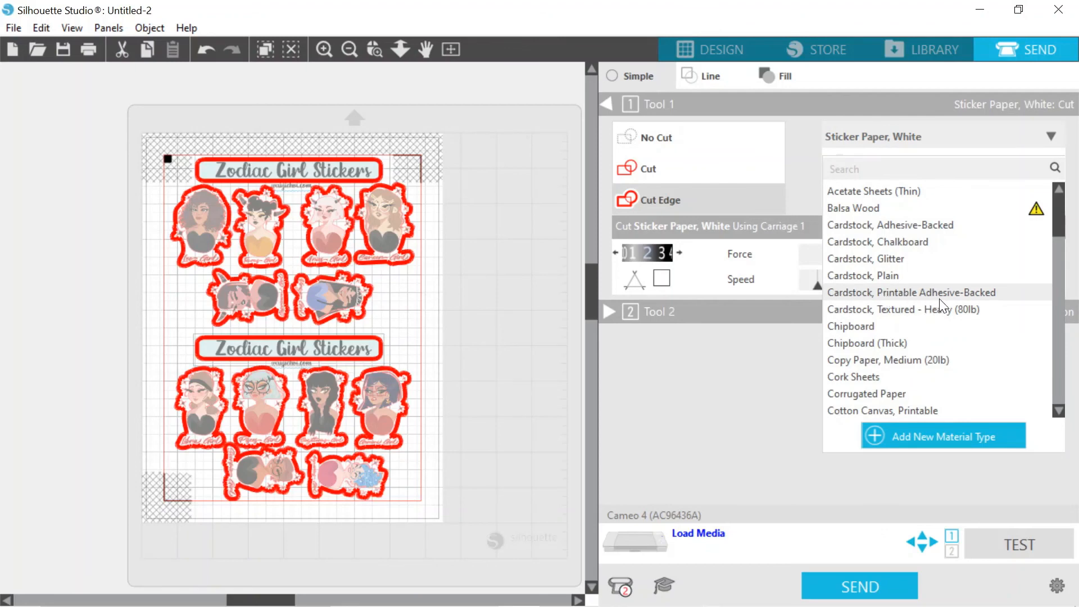
left_click(674, 431)
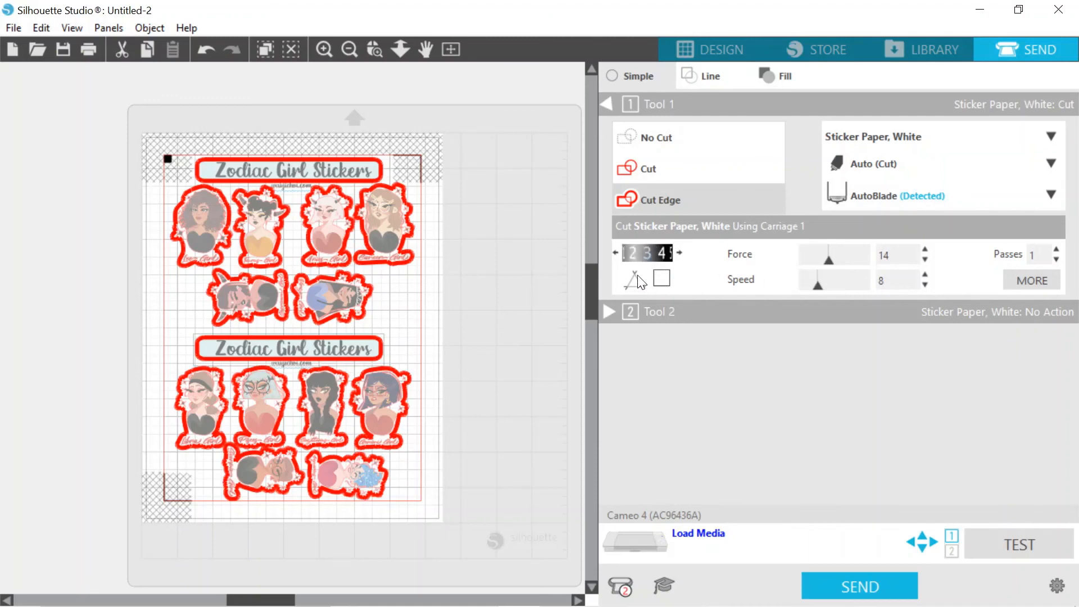
Step: Try a higher blade depth for the Sticker Paper, White cut and restore the previous depth
left_click(680, 252)
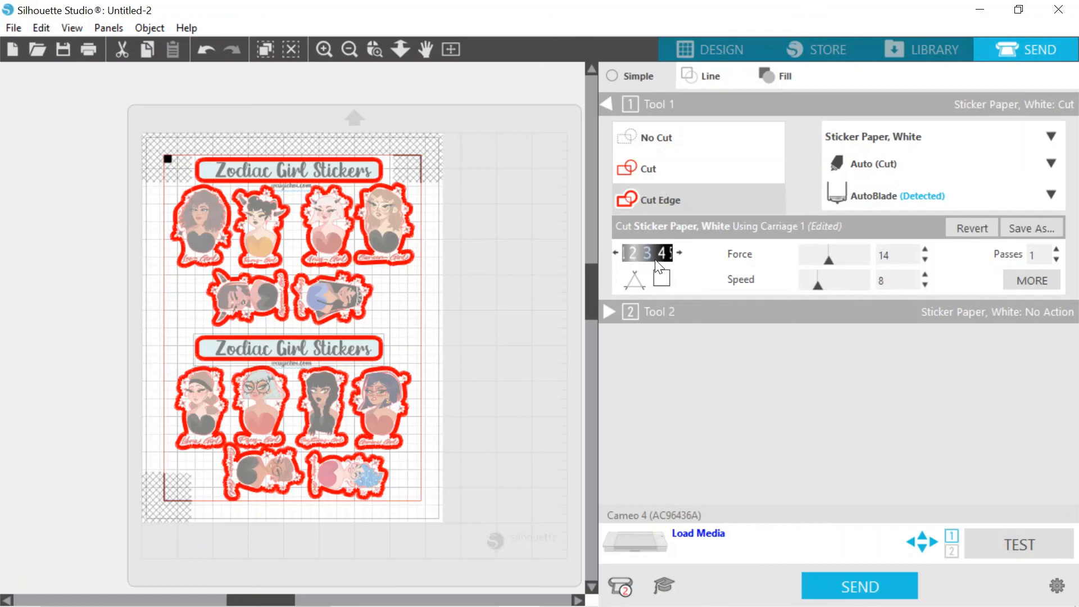
left_click(615, 252)
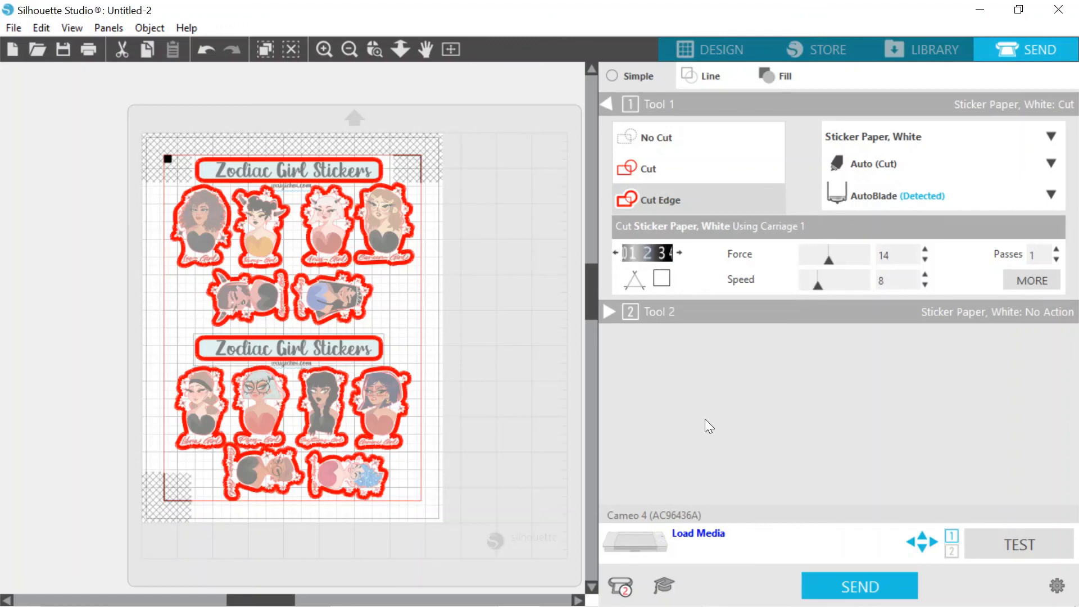